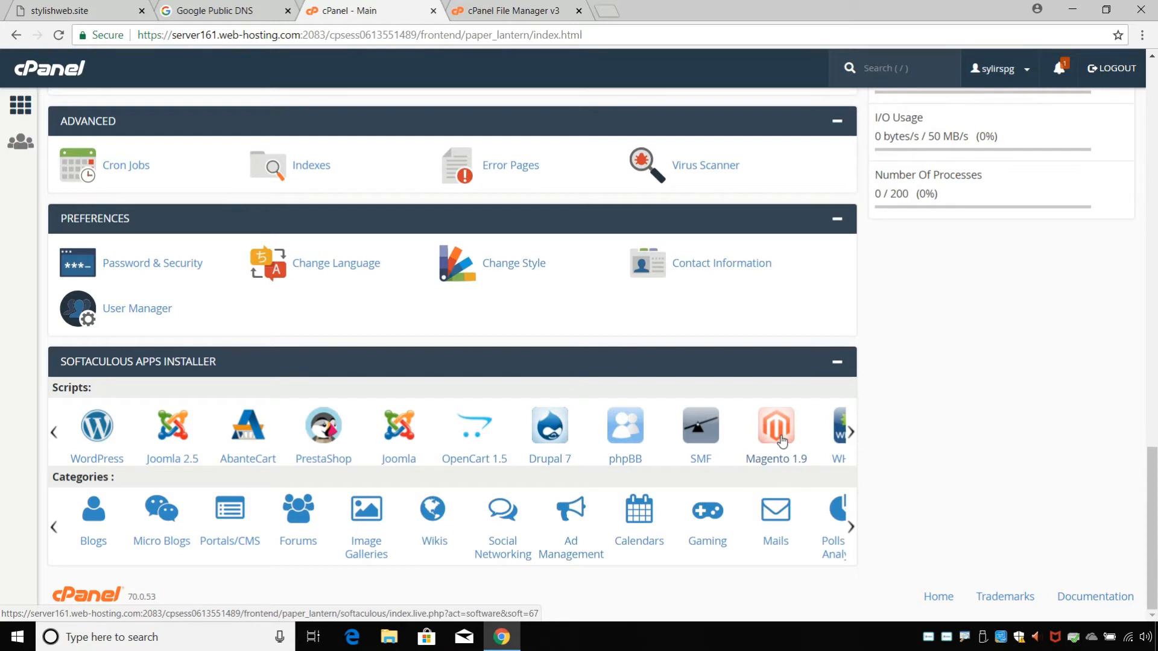
Step: Open the WordPress script in Softaculous and bring up its installation form
click(87, 427)
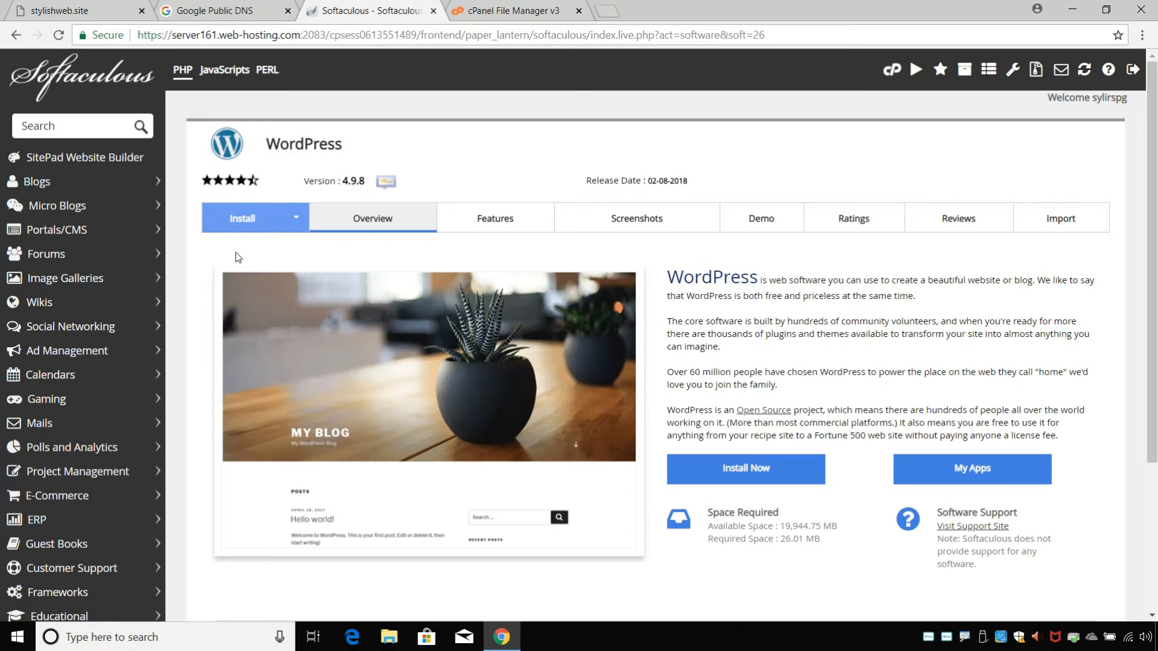
scroll(196, 165, down, 1)
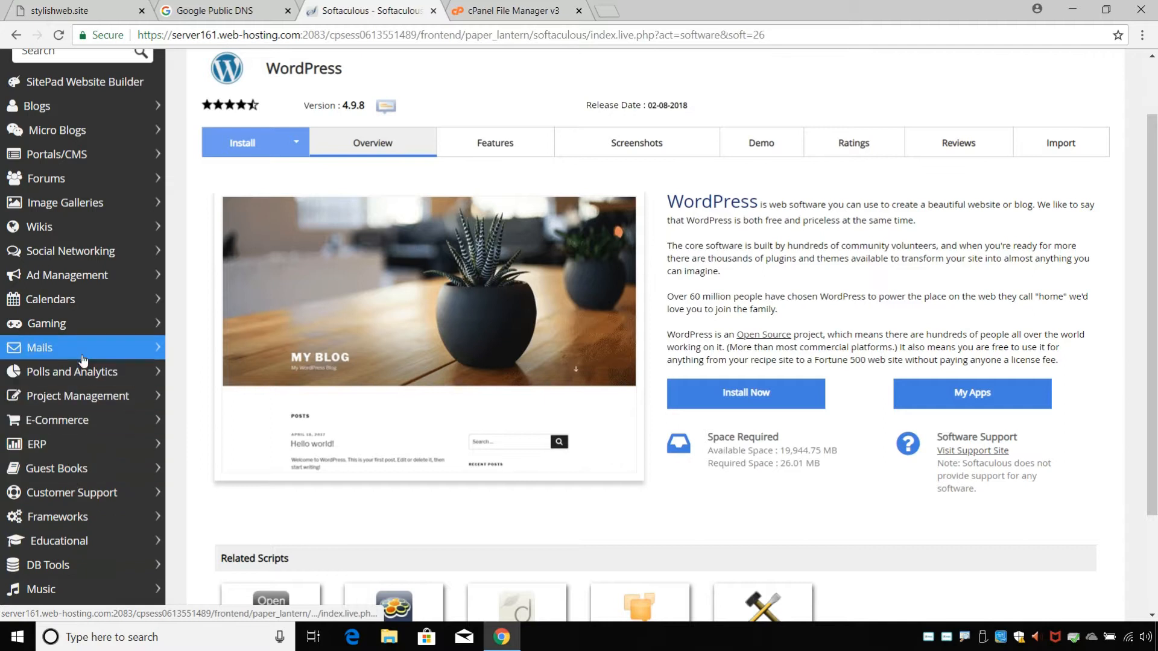
scroll(83, 360, up, 1)
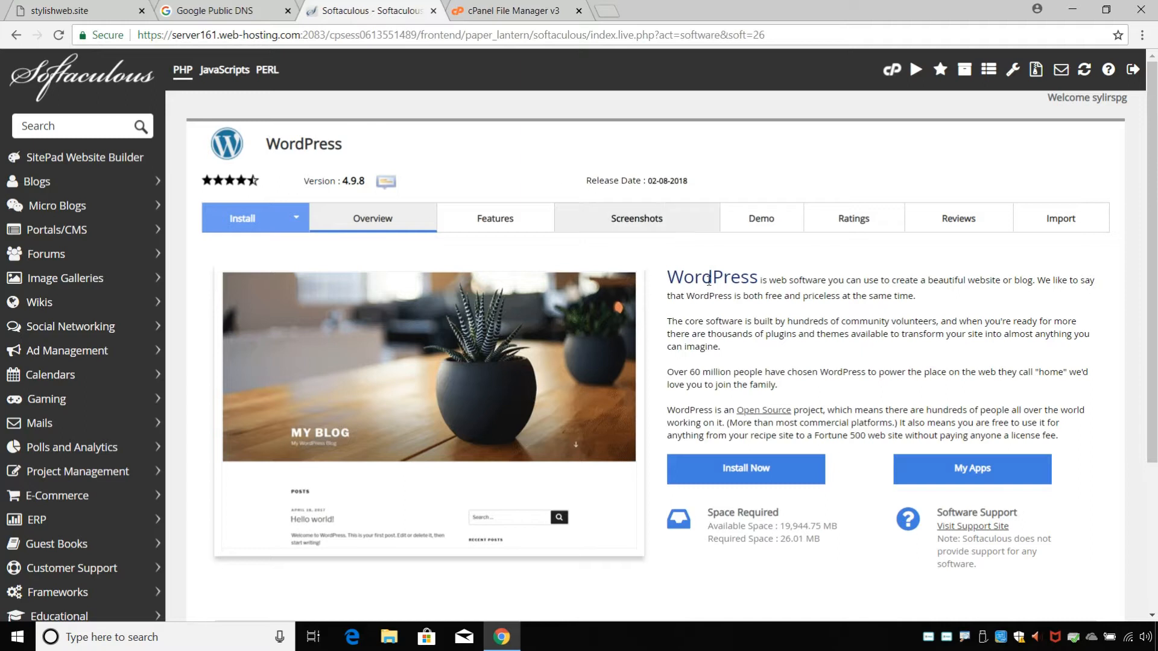
click(729, 471)
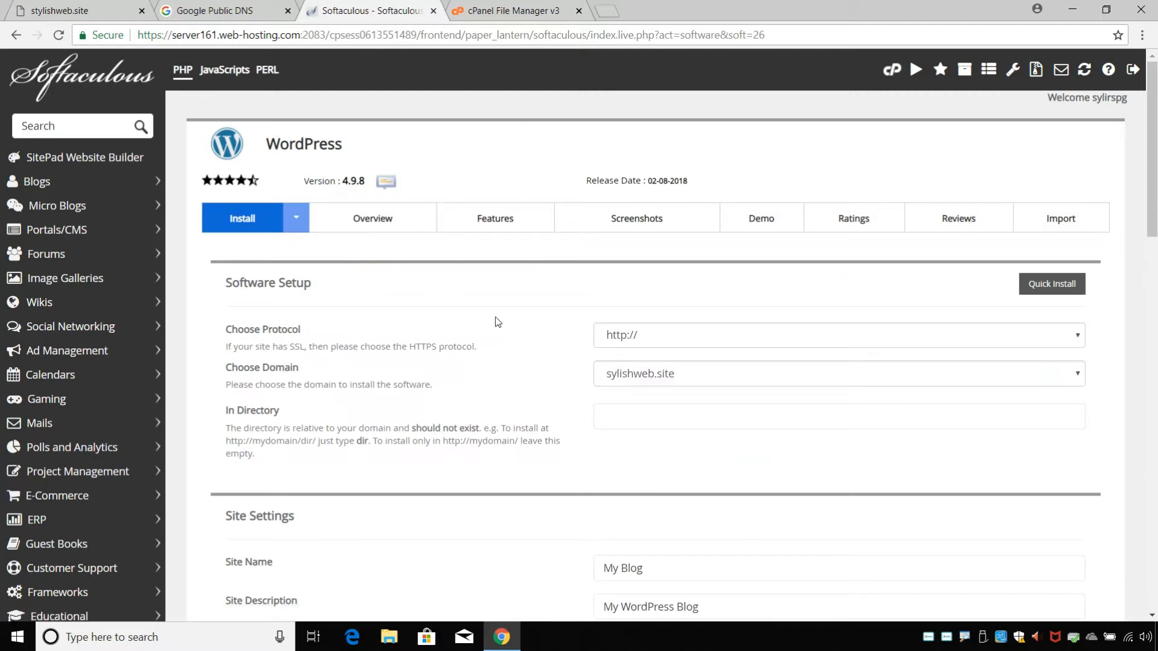
Step: Choose stylishweb.site as the installation domain and leave the directory empty
scroll(482, 301, down, 1)
scroll(546, 269, down, 1)
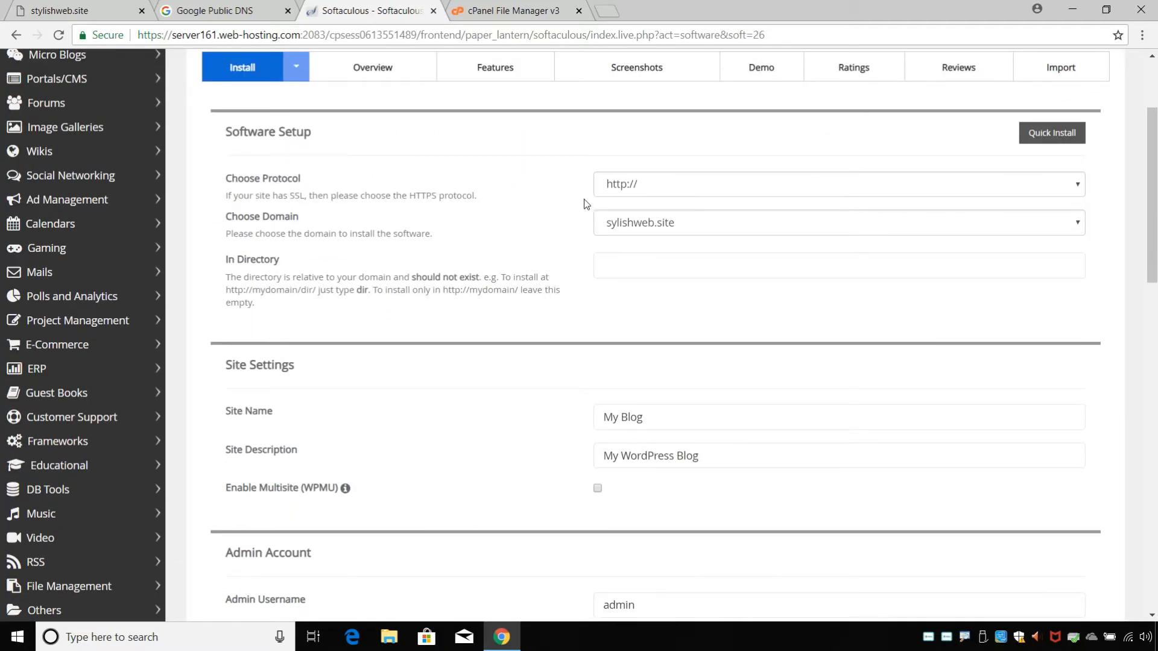
click(623, 227)
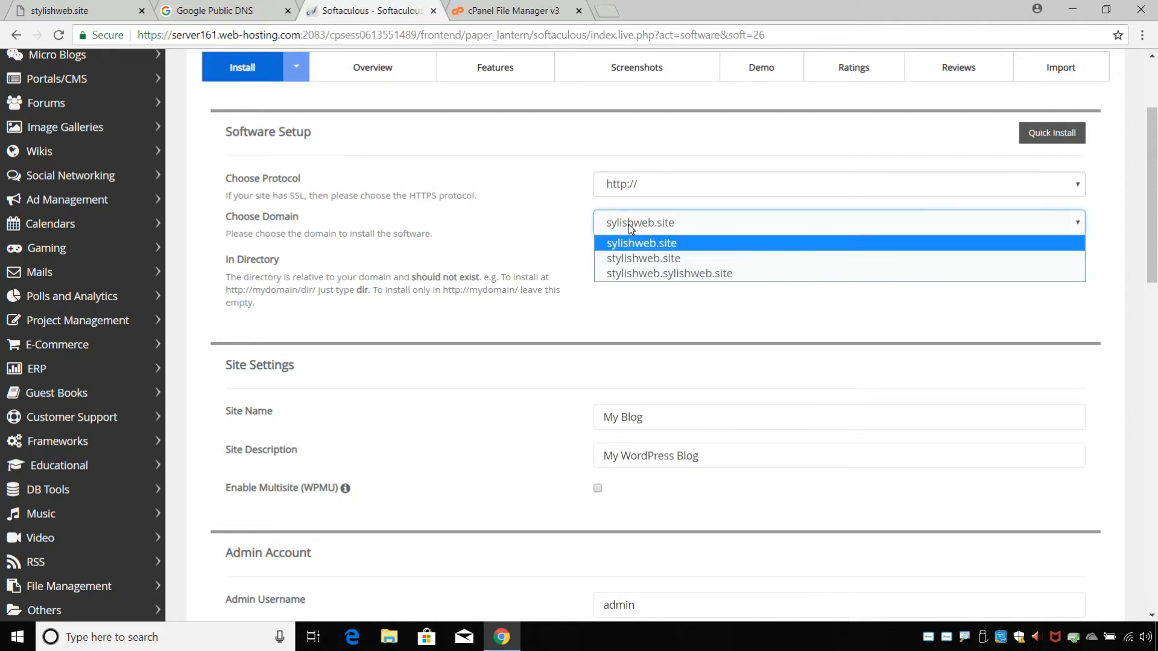
click(622, 262)
scroll(415, 183, down, 1)
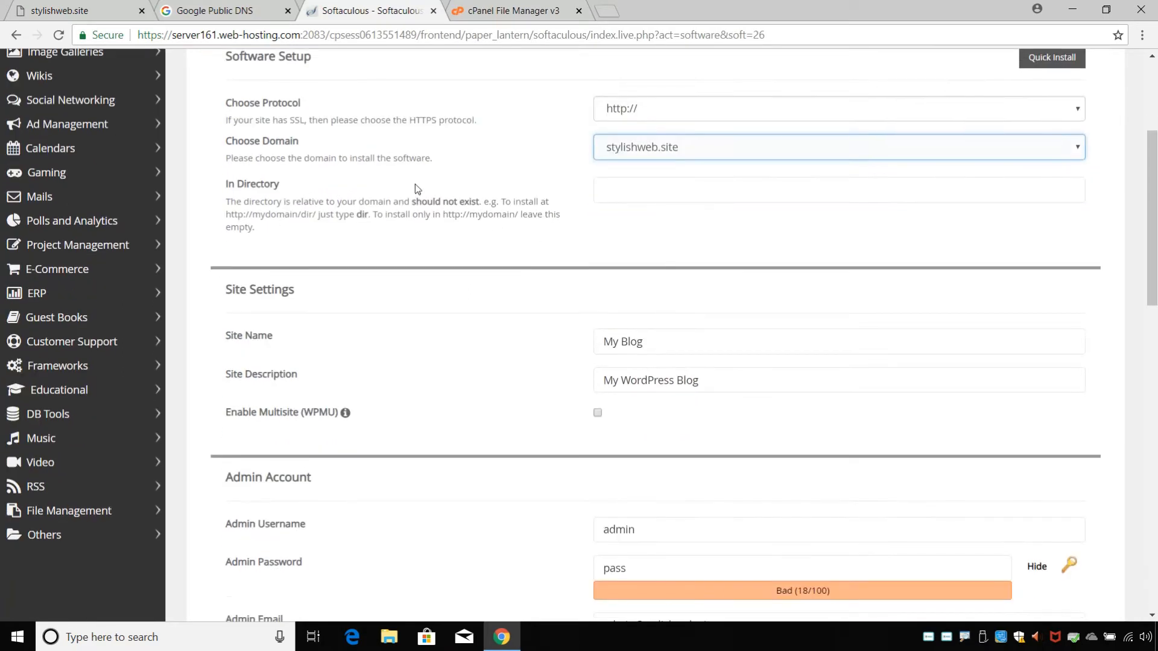
click(240, 187)
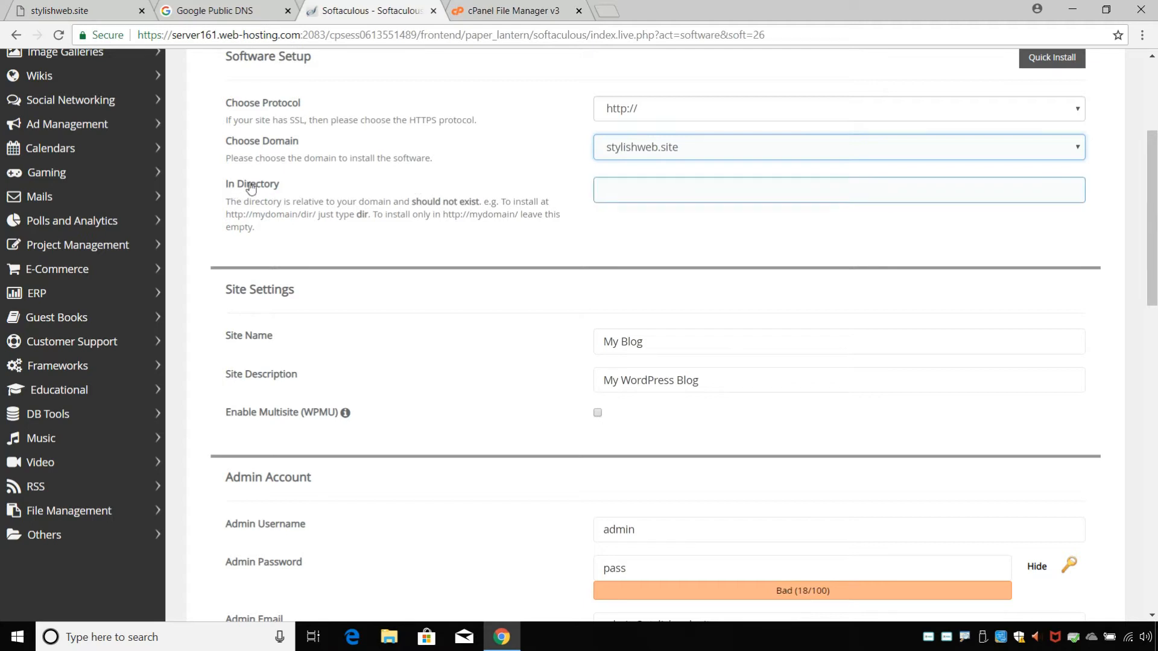
click(650, 191)
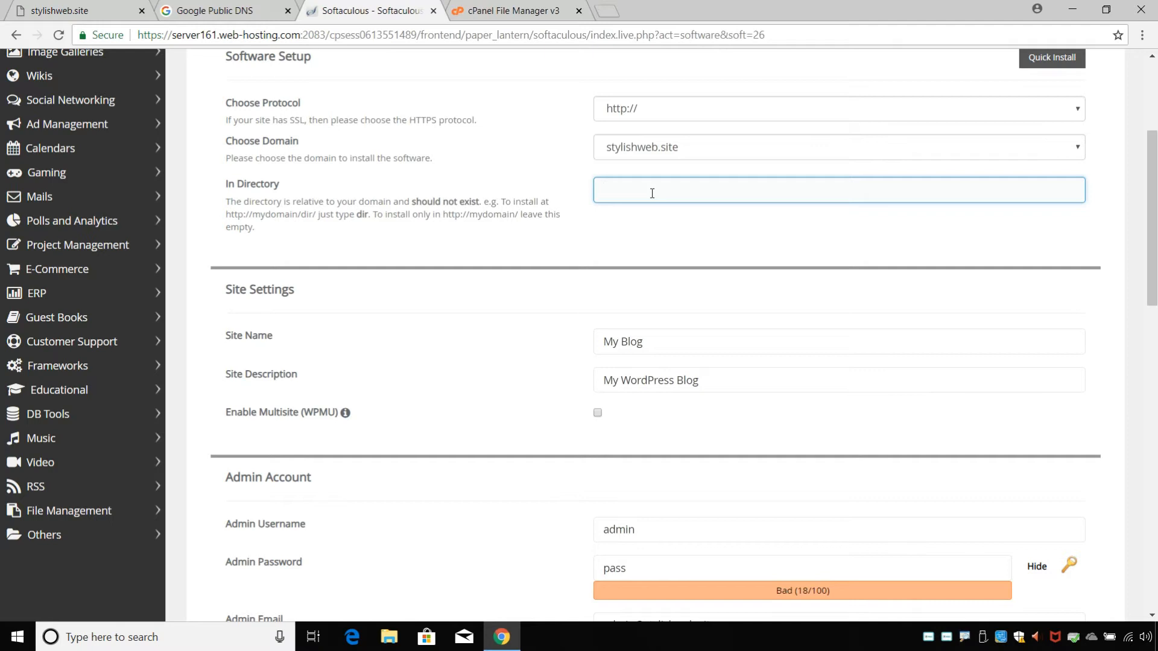
Step: Try the Enable Multisite (WPMU) option in the site settings and switch it off again
scroll(650, 192, down, 3)
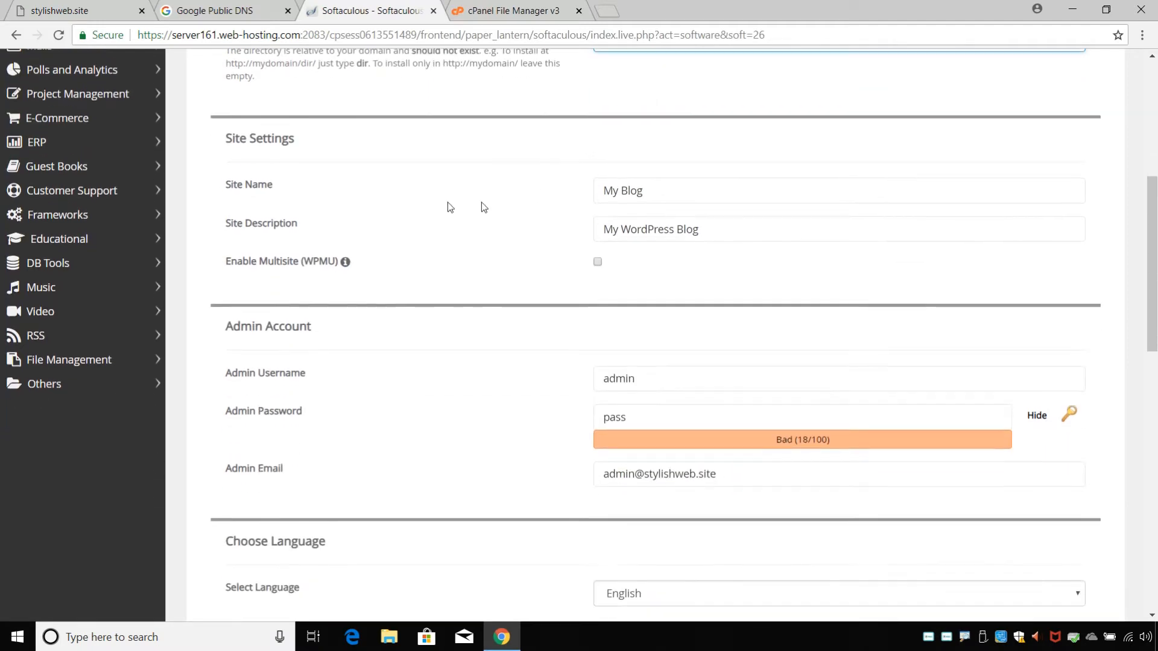
click(683, 195)
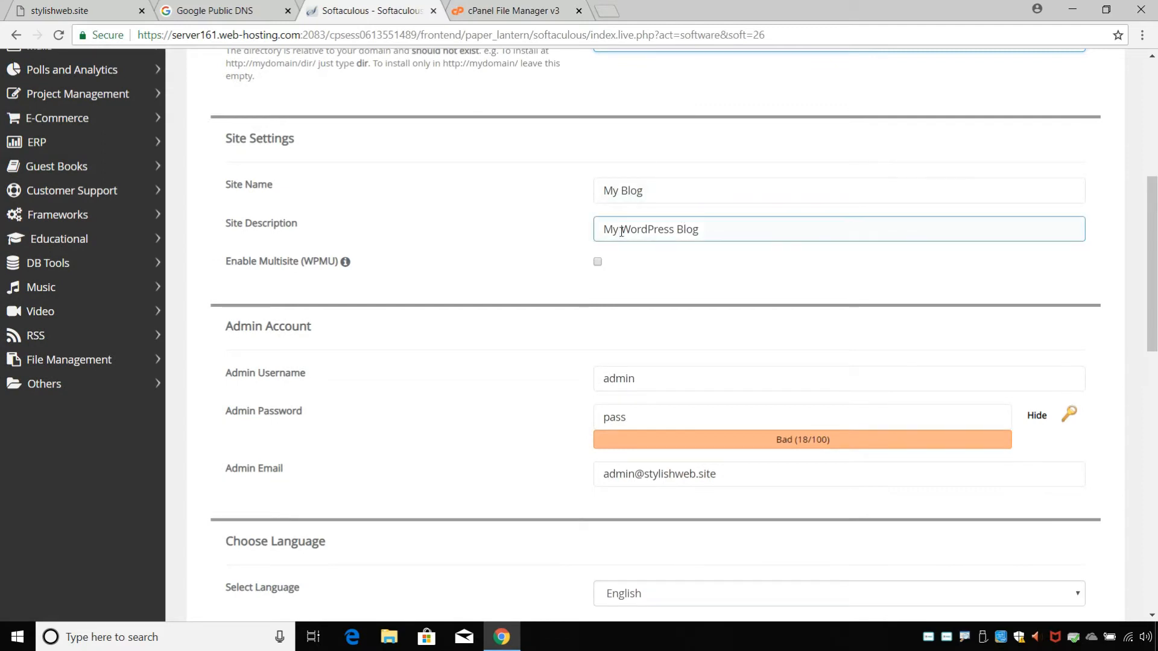
scroll(633, 238, down, 3)
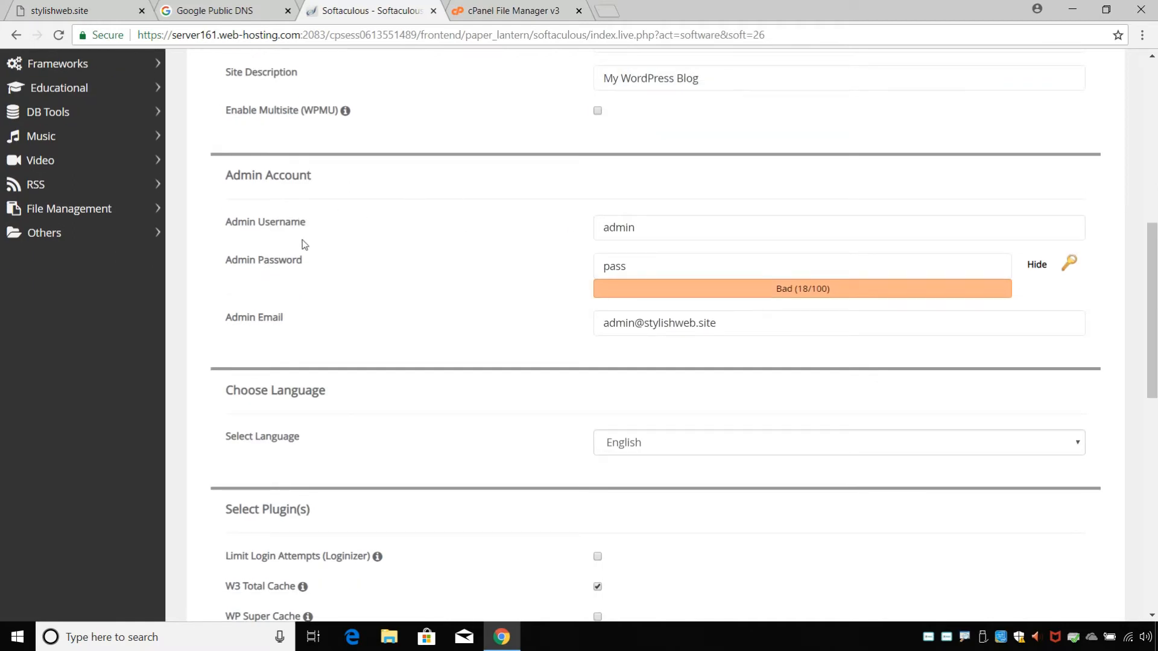
scroll(319, 238, up, 3)
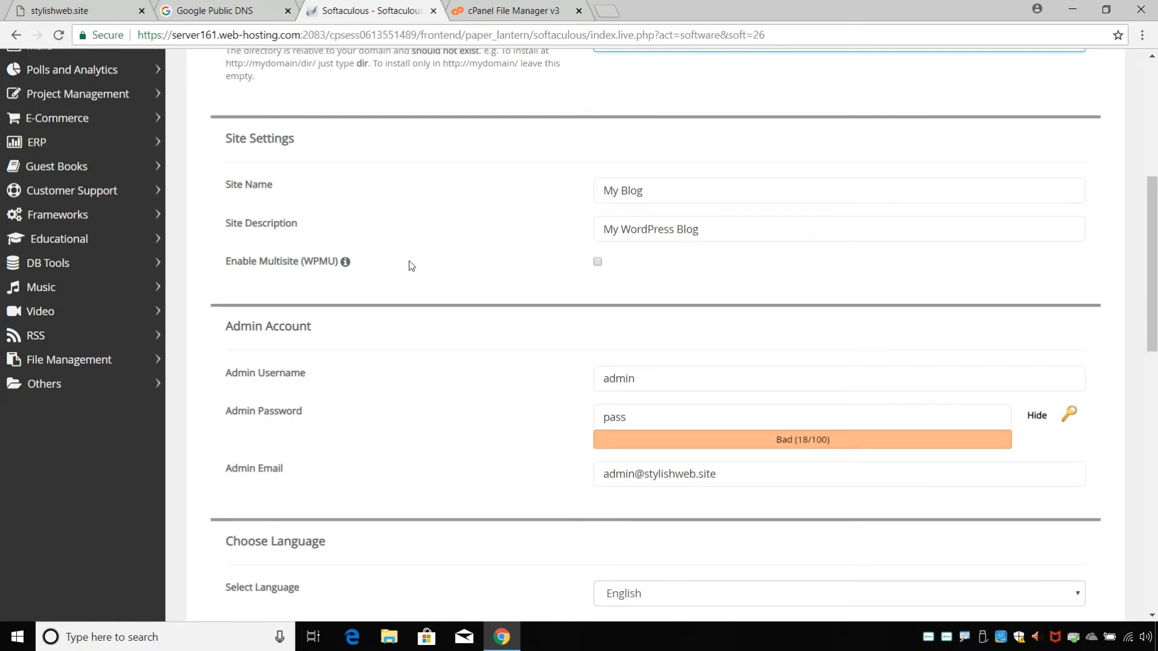
mouse_move(344, 264)
click(598, 263)
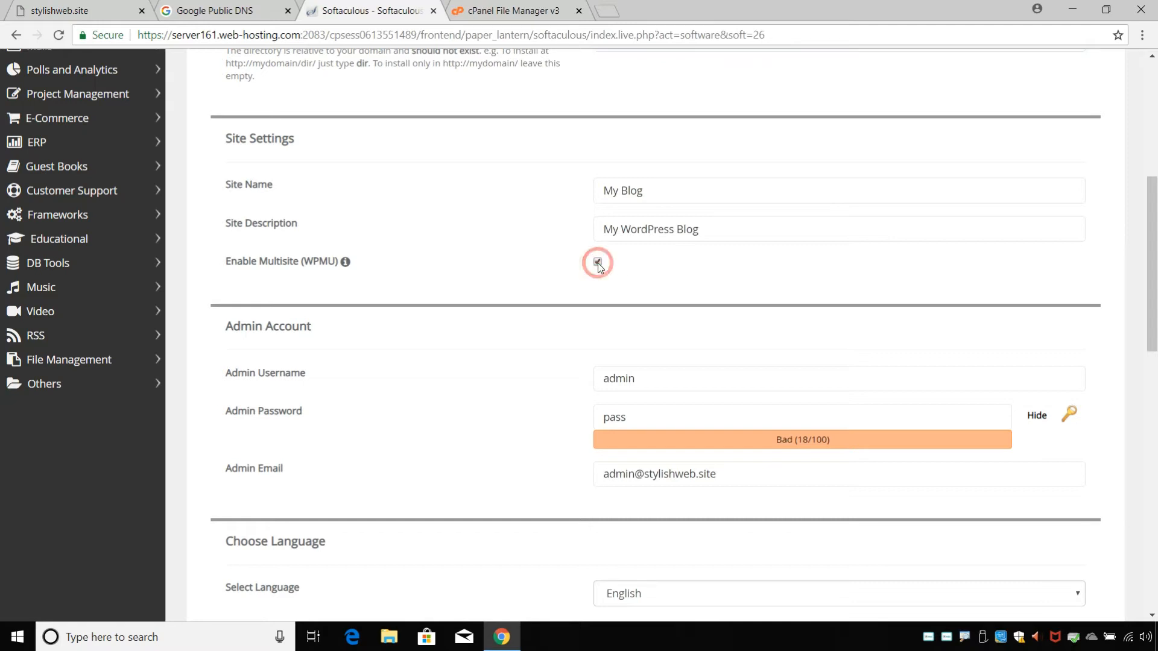
click(598, 263)
Step: Replace the default admin username with tkccourse in the admin account settings
scroll(535, 229, down, 1)
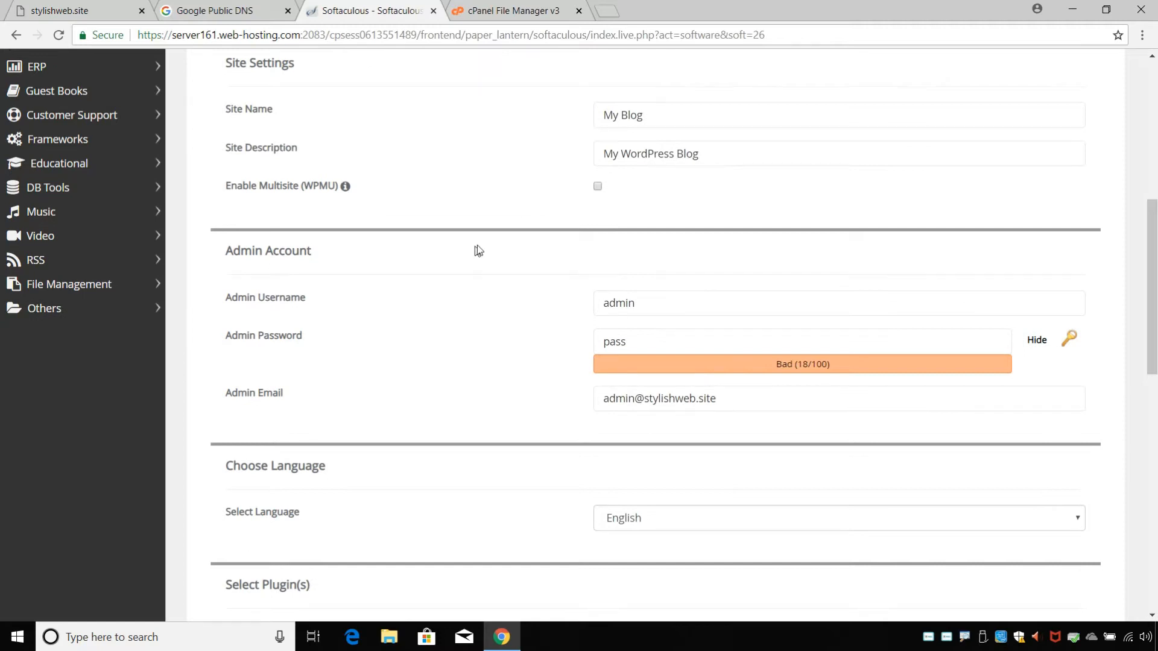
scroll(476, 249, down, 1)
click(600, 229)
click(639, 269)
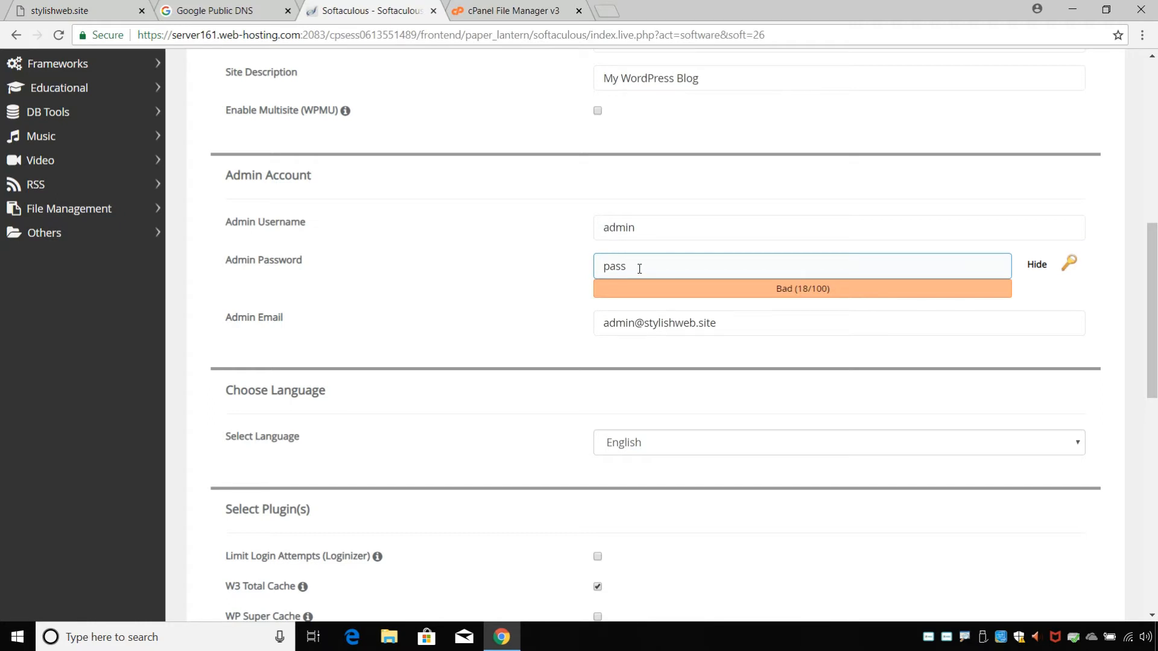
click(643, 228)
click(653, 230)
drag(653, 229, 599, 230)
text(tkccourse)
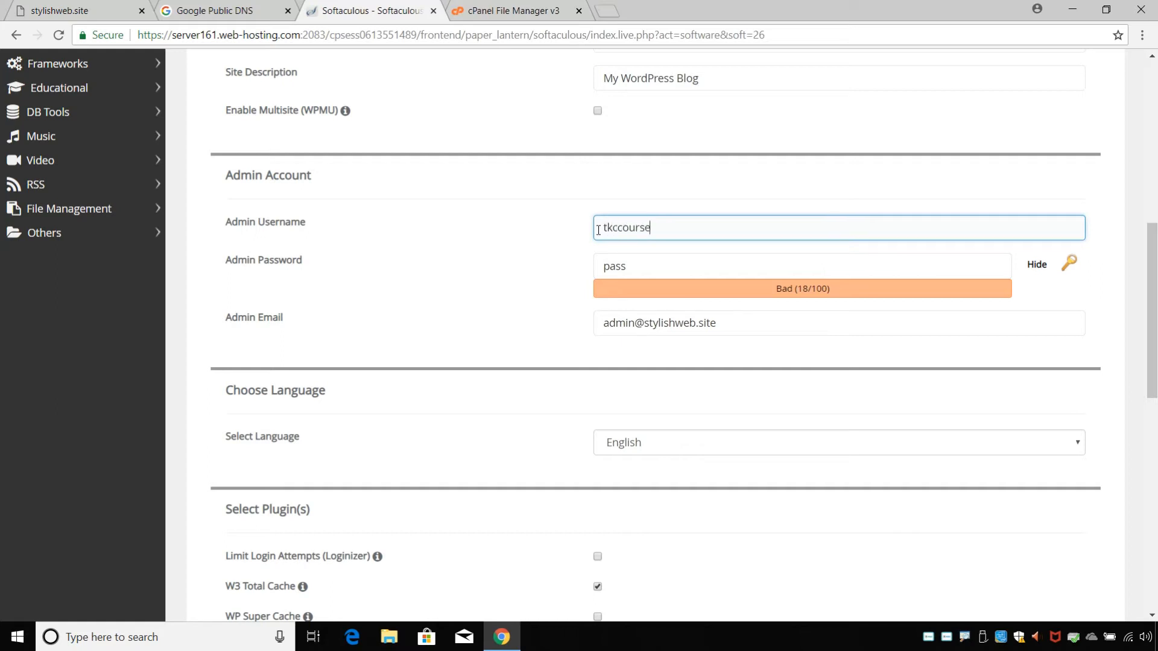
Step: Generate a random password for the WordPress admin account
key(Tab)
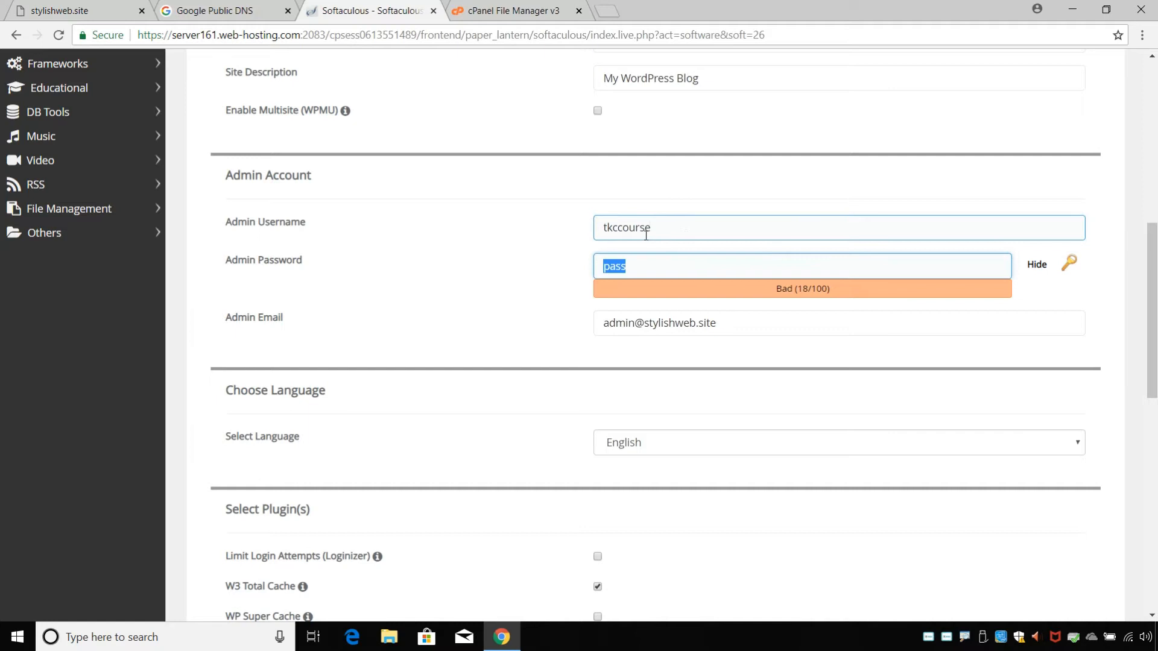
click(1069, 266)
drag(677, 262, 574, 263)
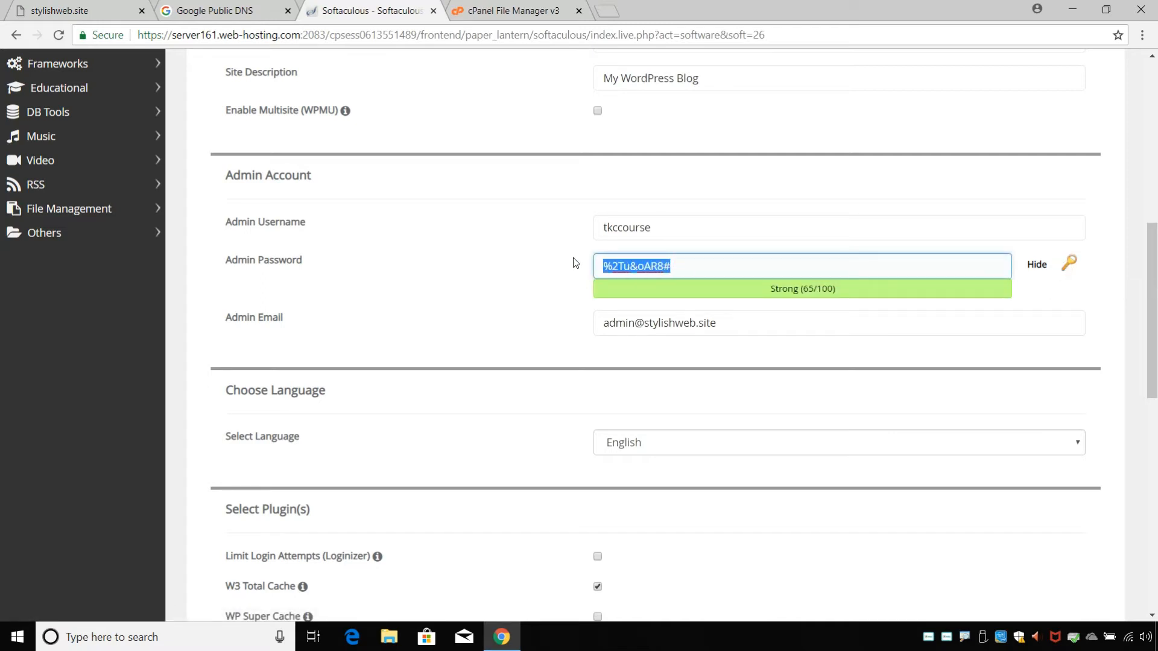
click(563, 263)
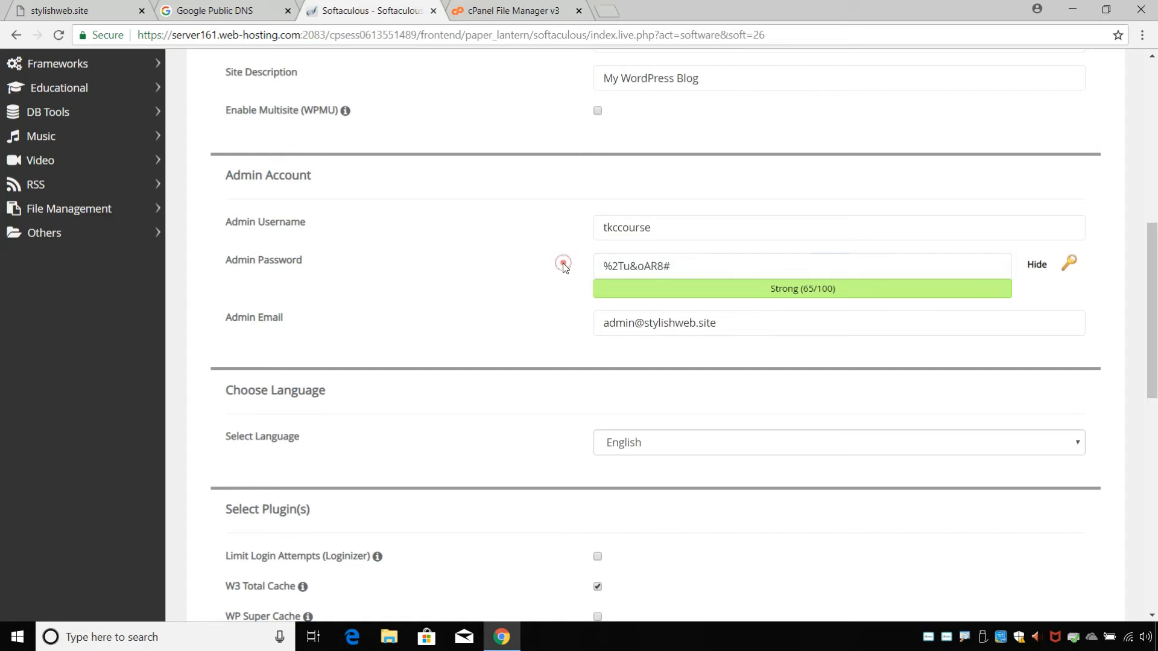
click(657, 263)
click(661, 346)
click(628, 333)
click(337, 326)
click(650, 324)
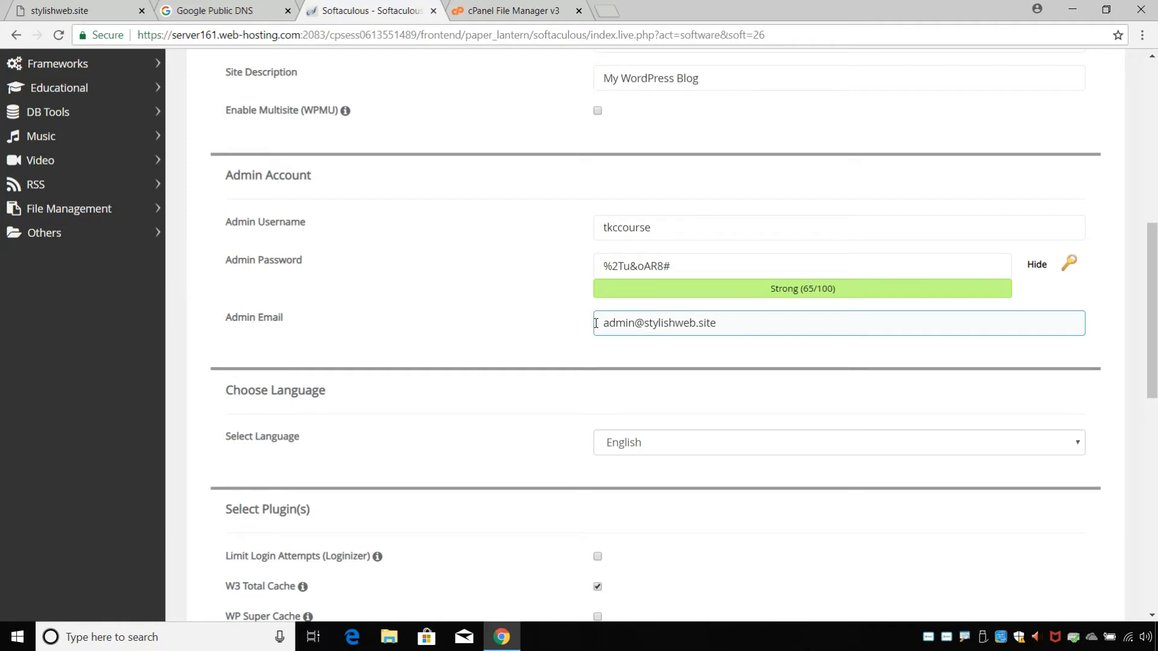
click(531, 324)
Step: Include the Limit Login Attempts (Loginizer) plugin in the WordPress installation
scroll(533, 290, down, 4)
click(617, 219)
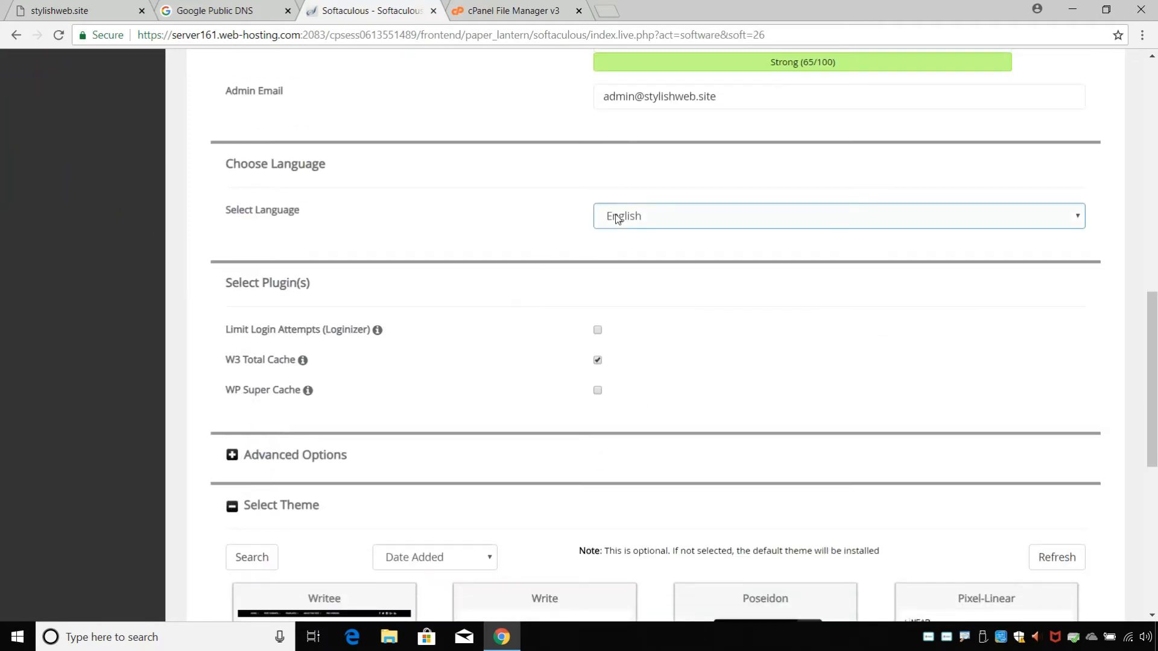
click(555, 184)
scroll(478, 209, down, 3)
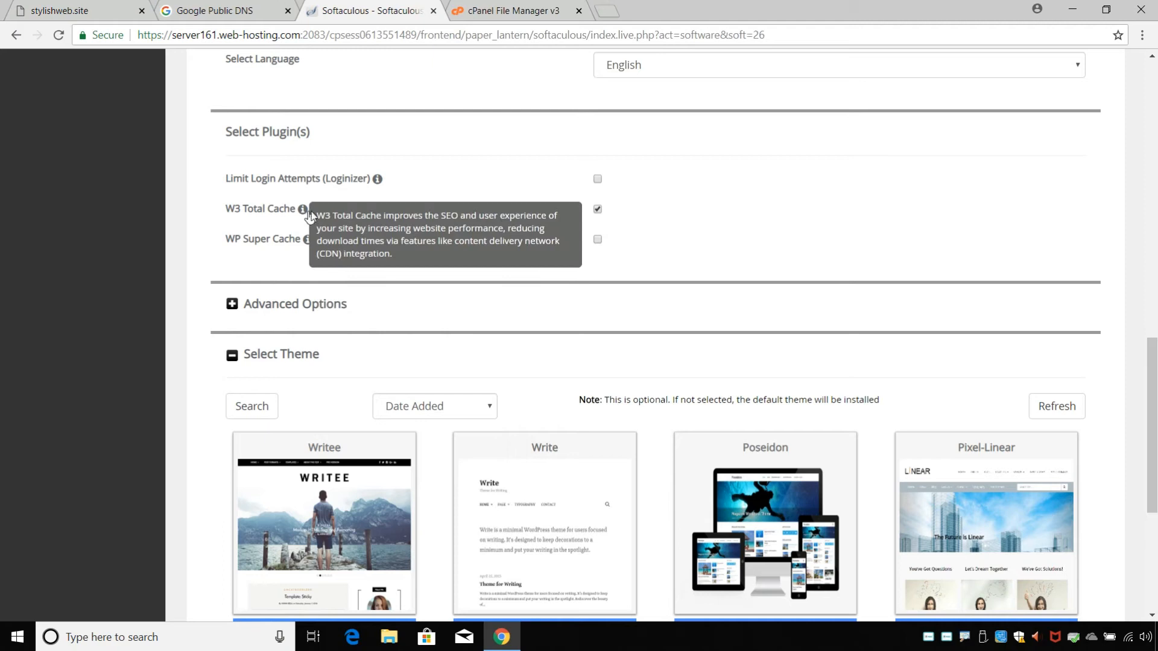
click(596, 179)
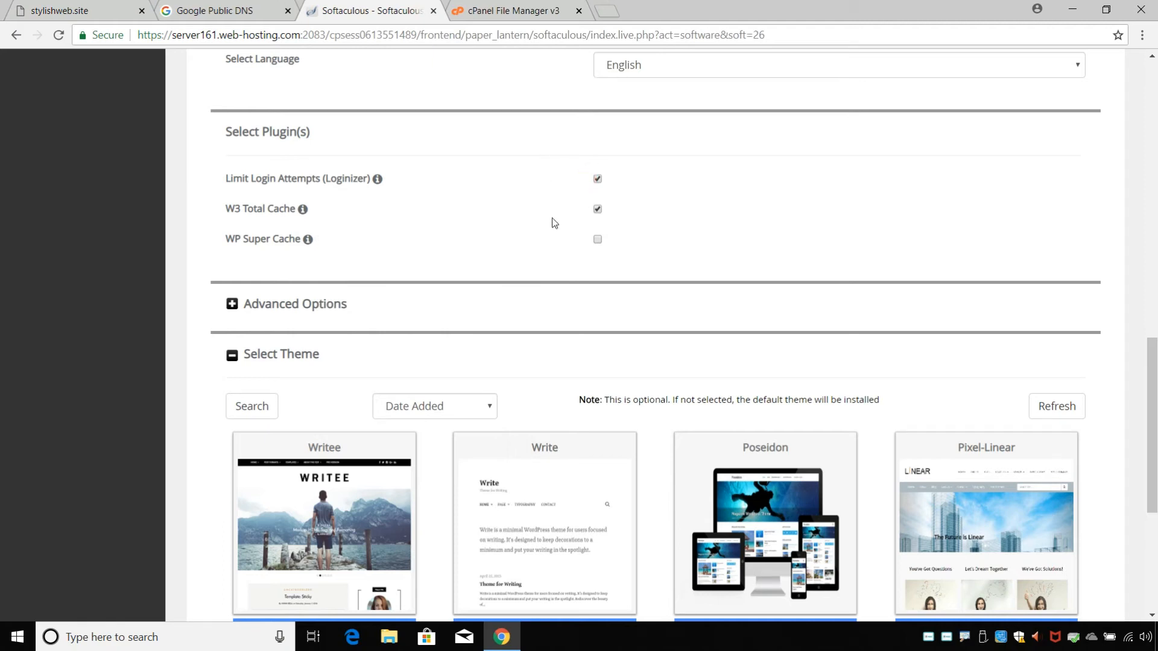
Step: Expand the advanced options and shorten the database table prefix to wp_
scroll(498, 234, down, 3)
click(336, 161)
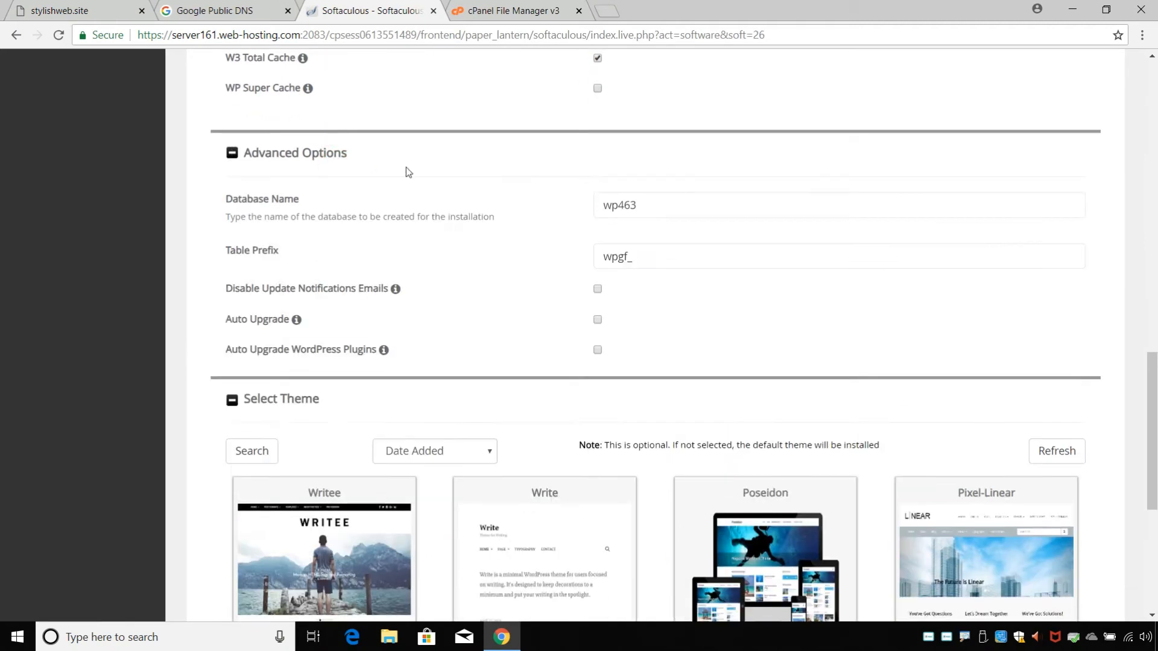
click(610, 203)
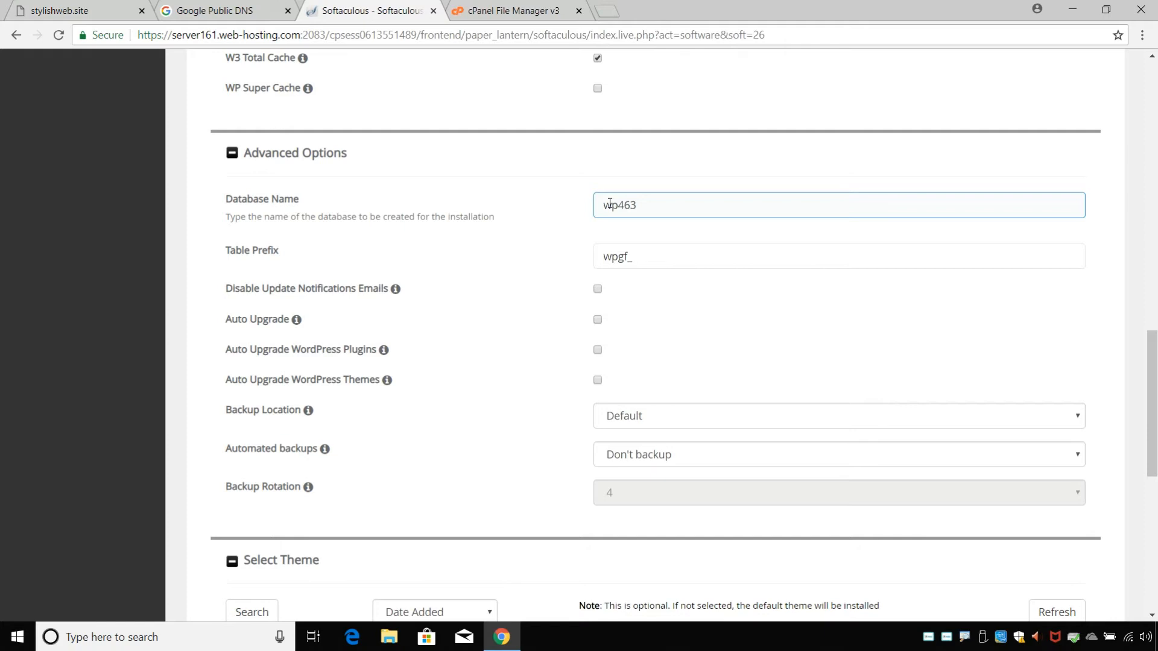
click(633, 257)
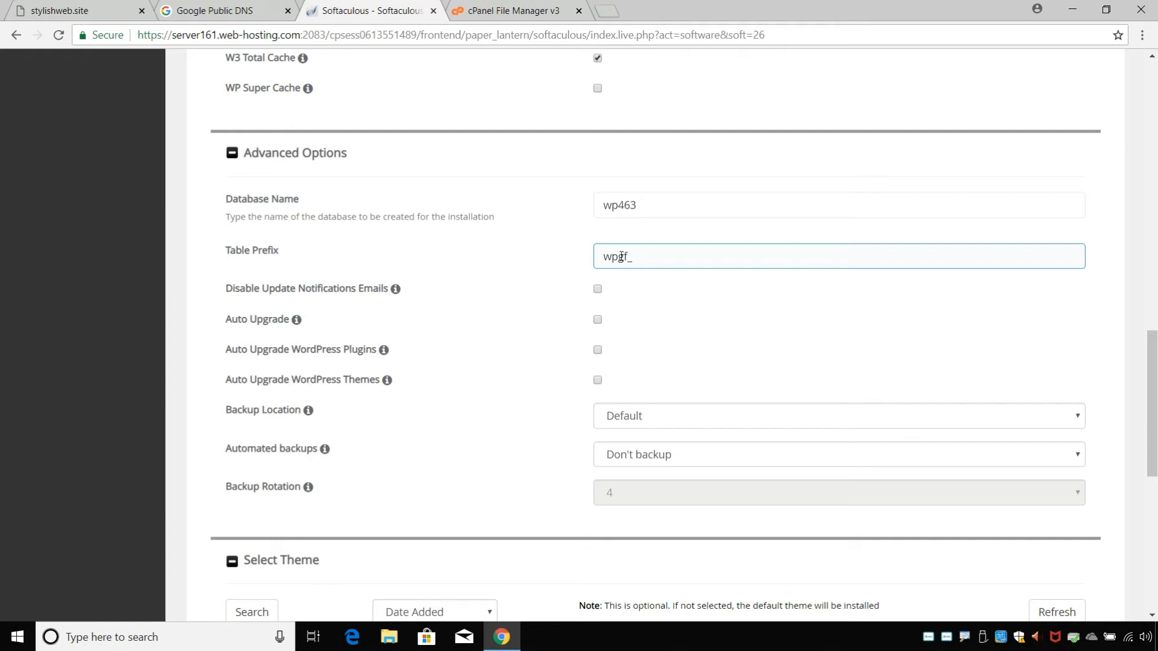
drag(617, 257, 627, 258)
key(BackSpace)
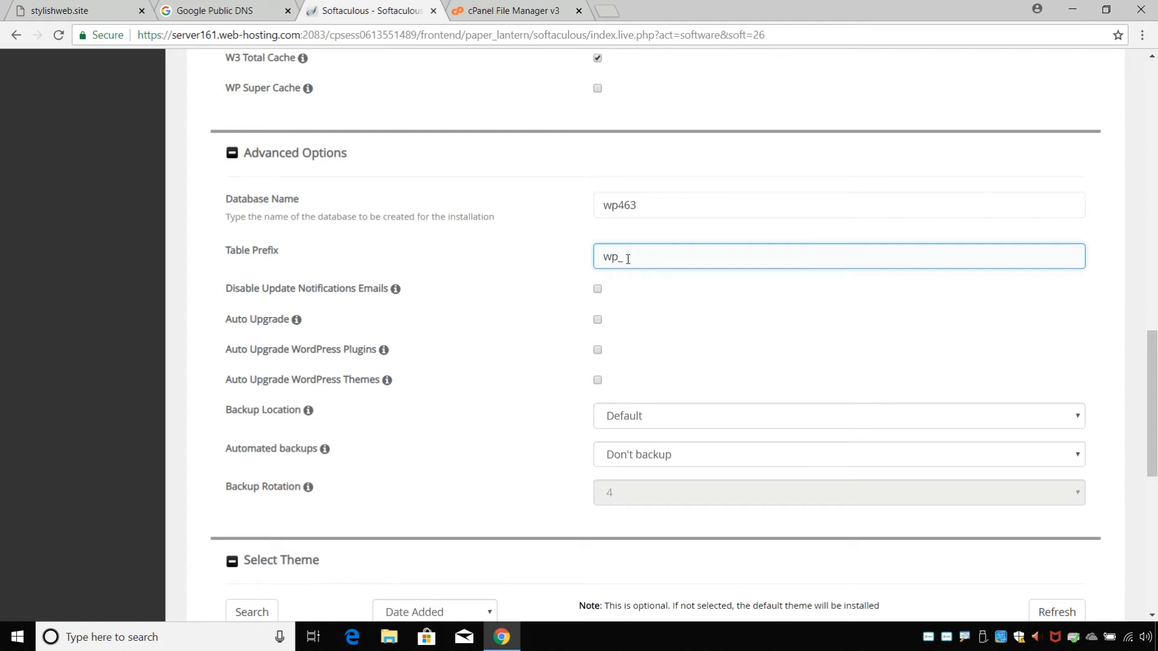
click(638, 277)
click(625, 262)
click(608, 240)
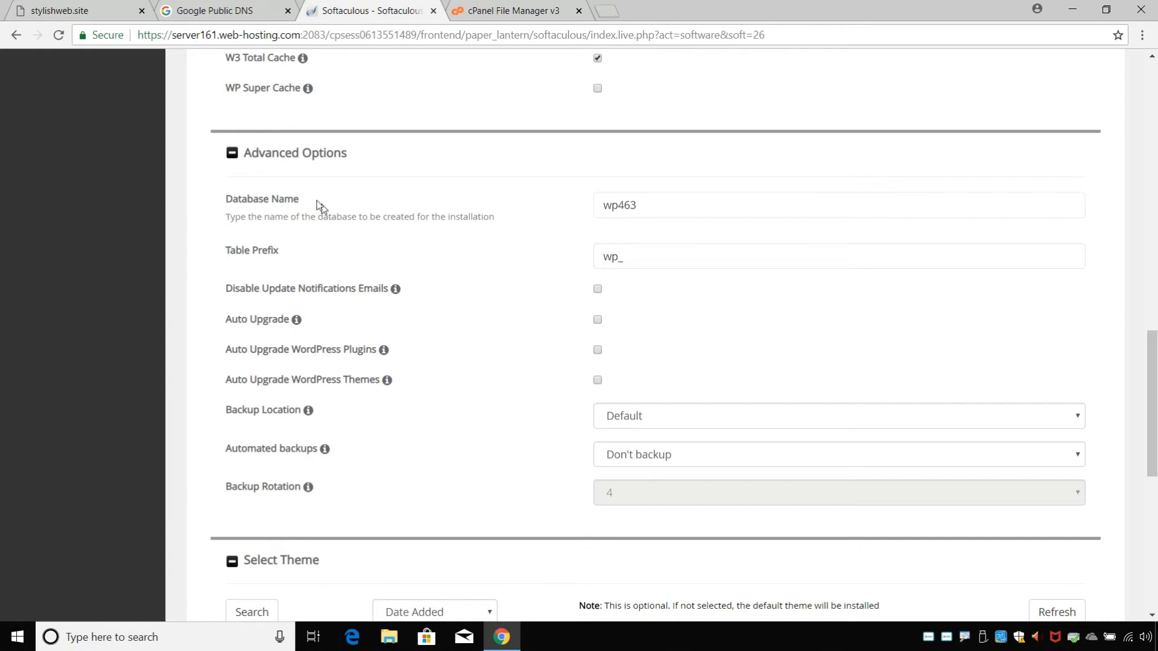
click(603, 203)
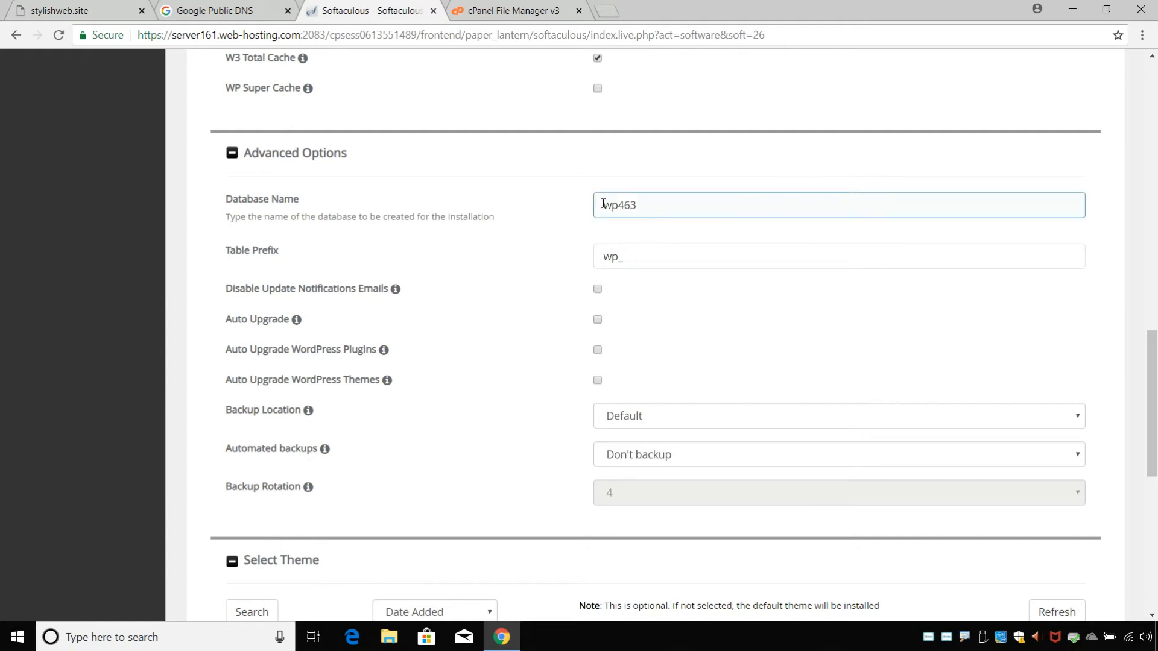
click(517, 250)
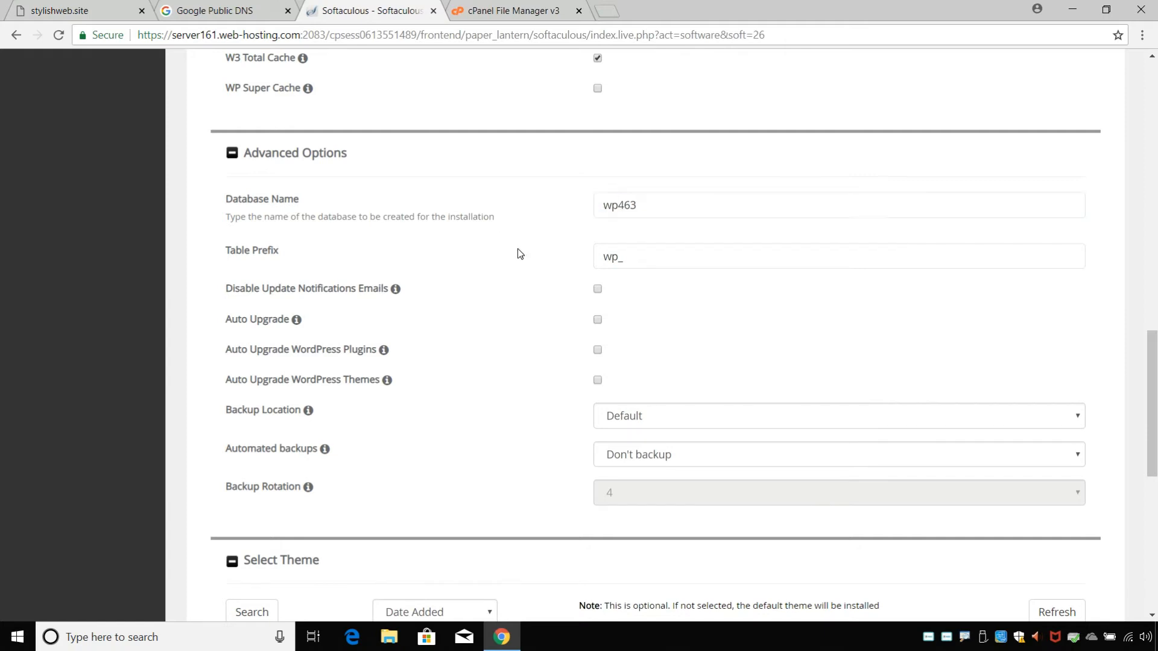
Step: Set the automated backups of the installation to once a day
scroll(517, 250, down, 1)
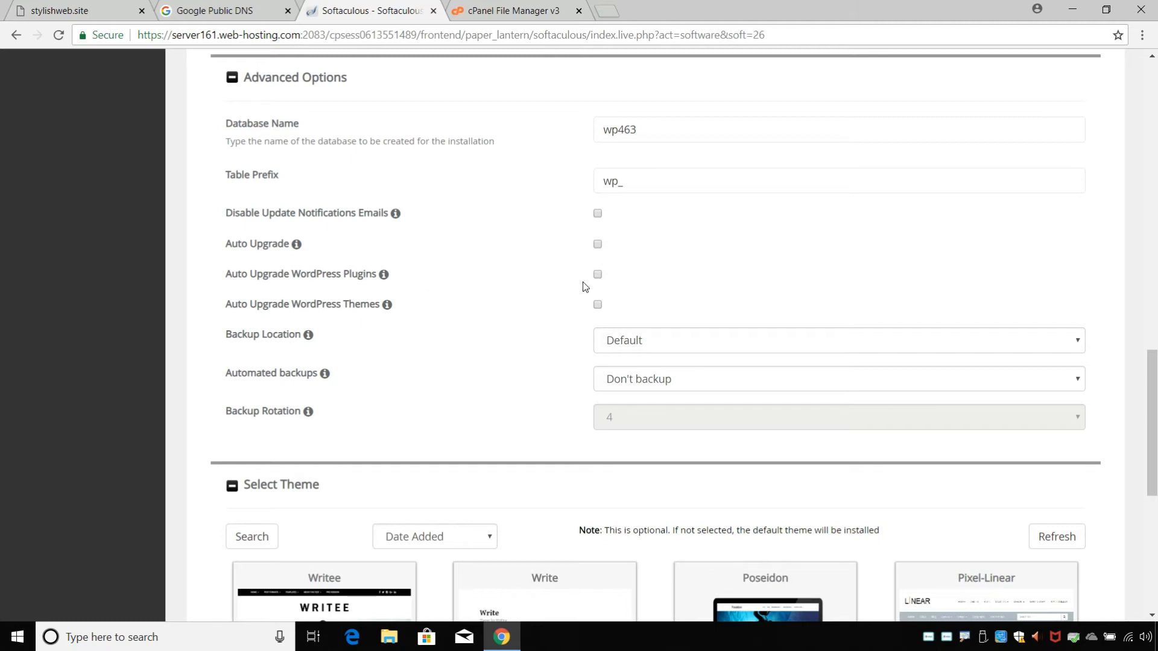
scroll(553, 274, down, 3)
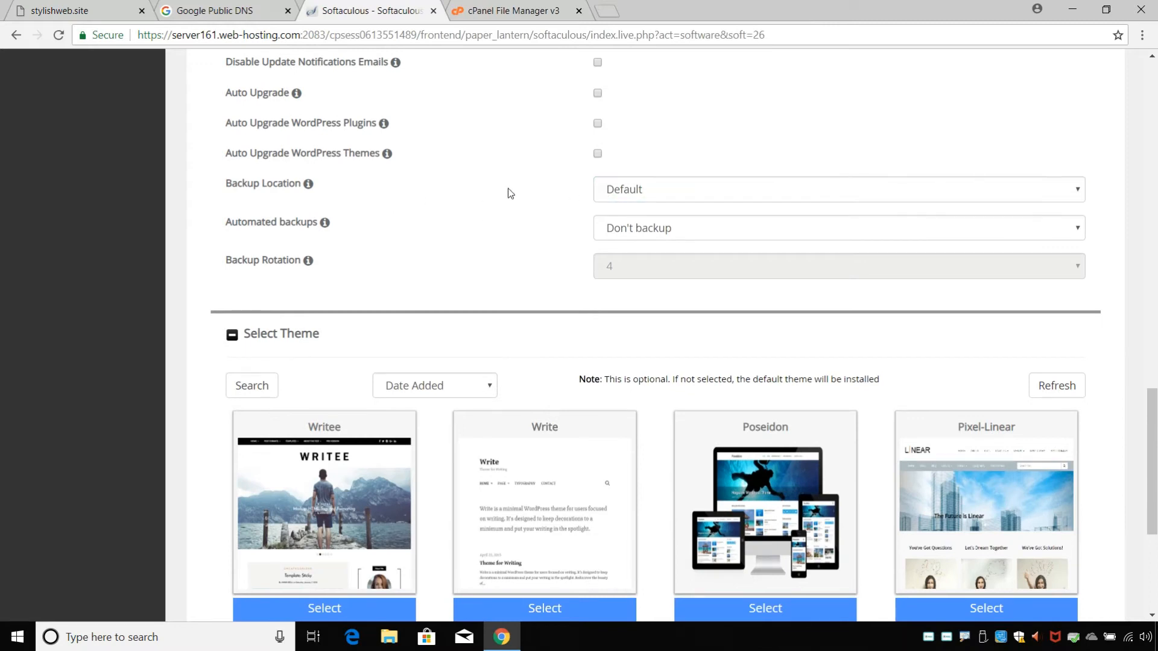
click(613, 234)
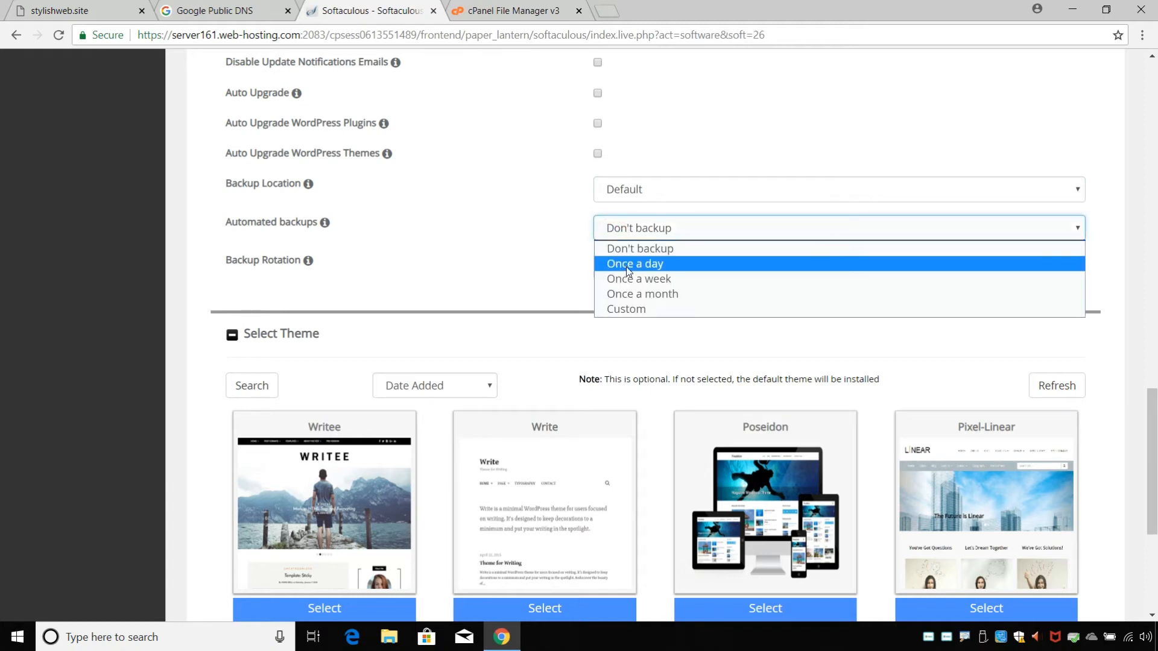
click(626, 267)
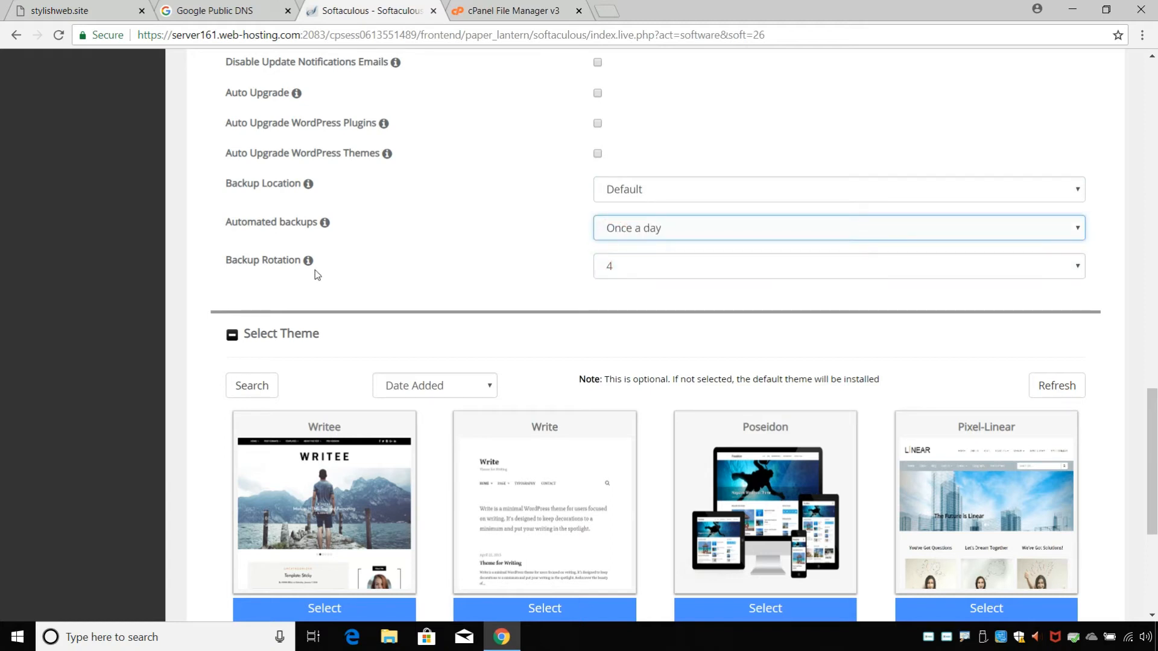
Step: Set the backup rotation of the WordPress installation to 3
click(558, 248)
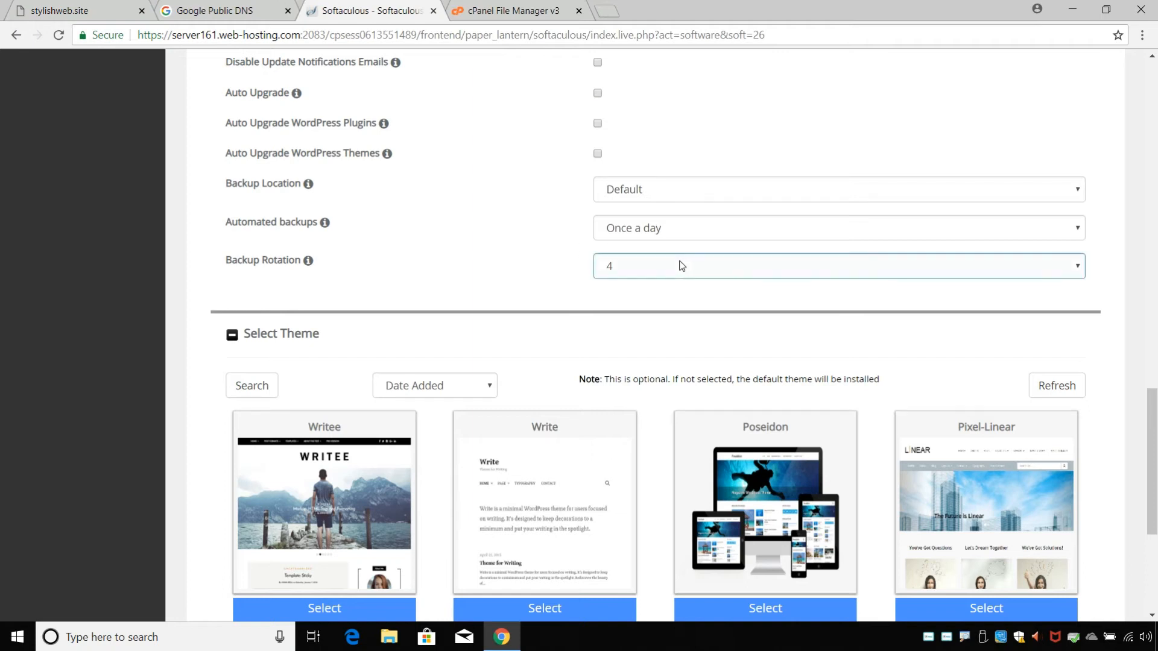
click(680, 261)
click(656, 317)
click(551, 278)
scroll(524, 258, down, 1)
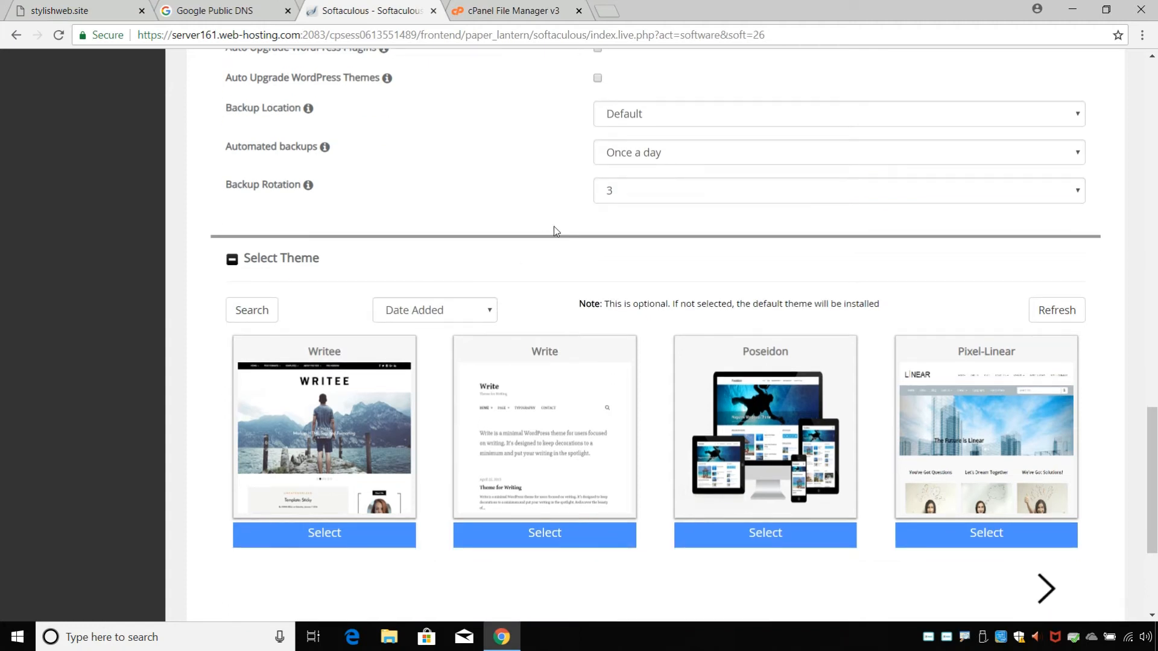
click(605, 191)
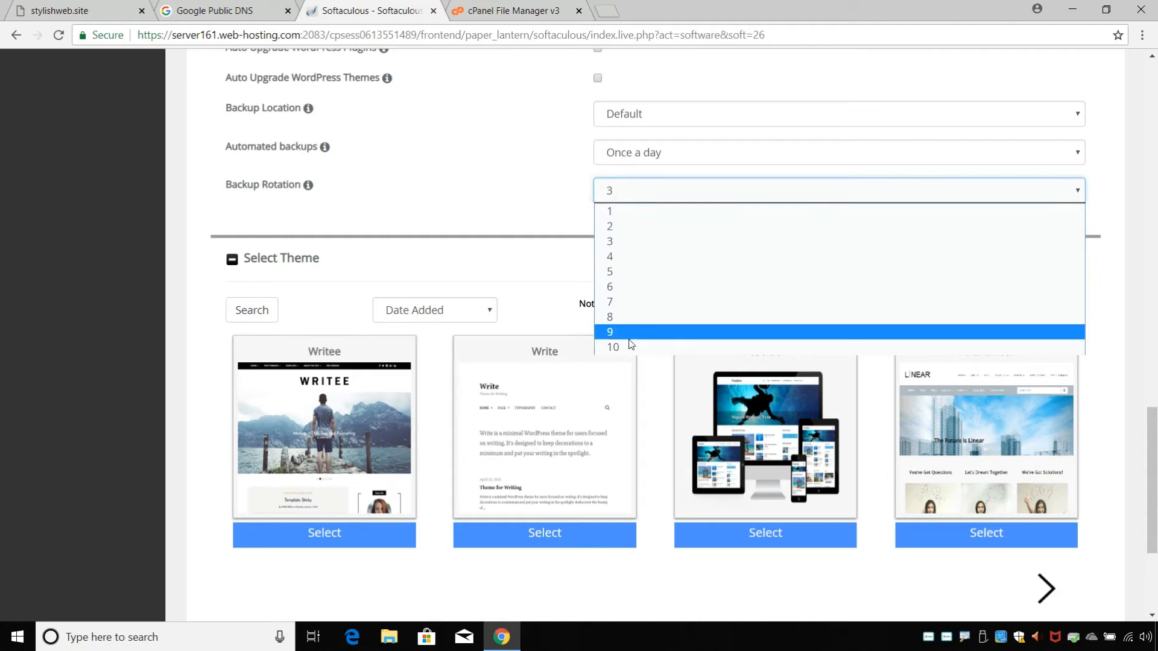
click(552, 204)
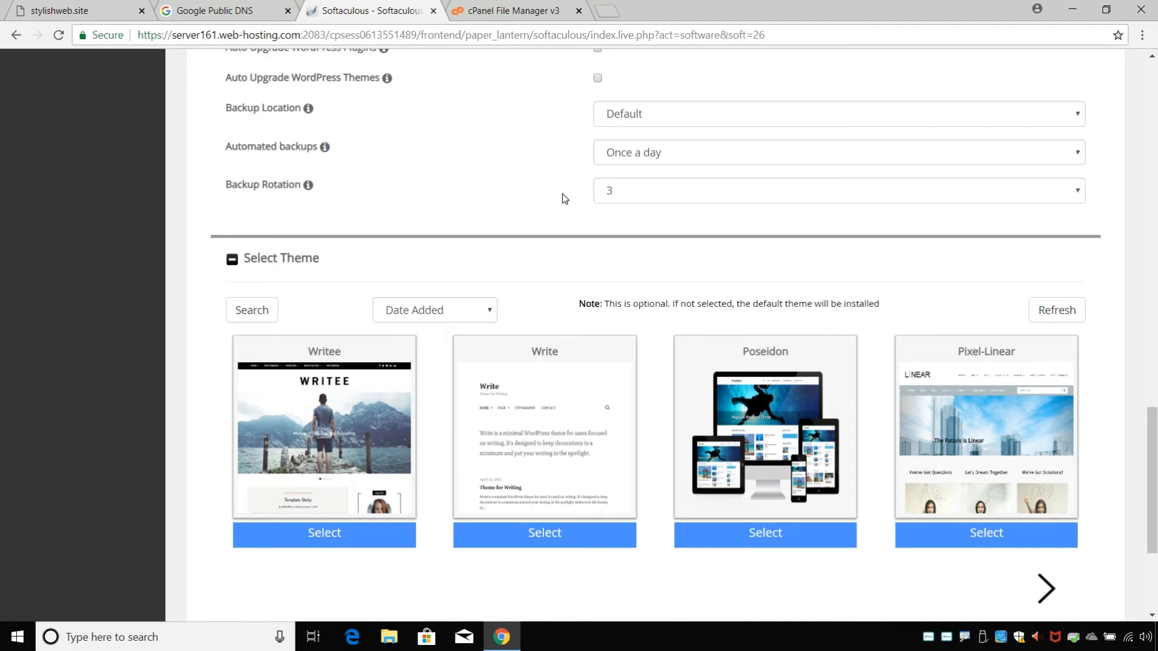
Step: Browse the next set of optional themes and start the WordPress installation without selecting one
scroll(500, 181, down, 2)
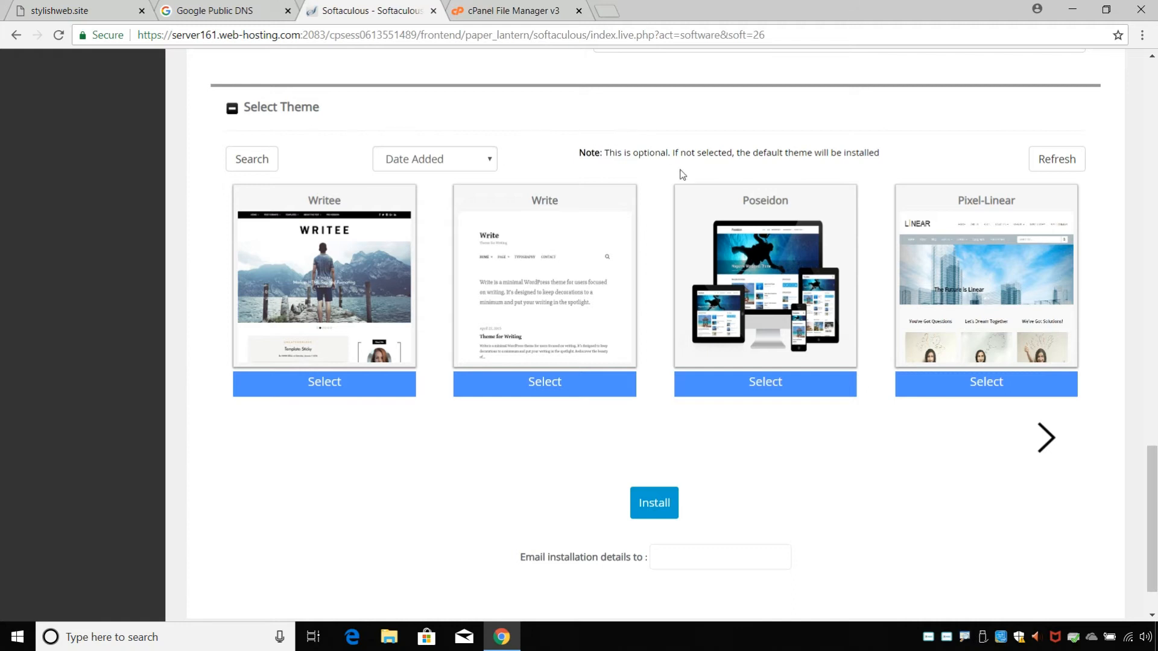
click(1044, 429)
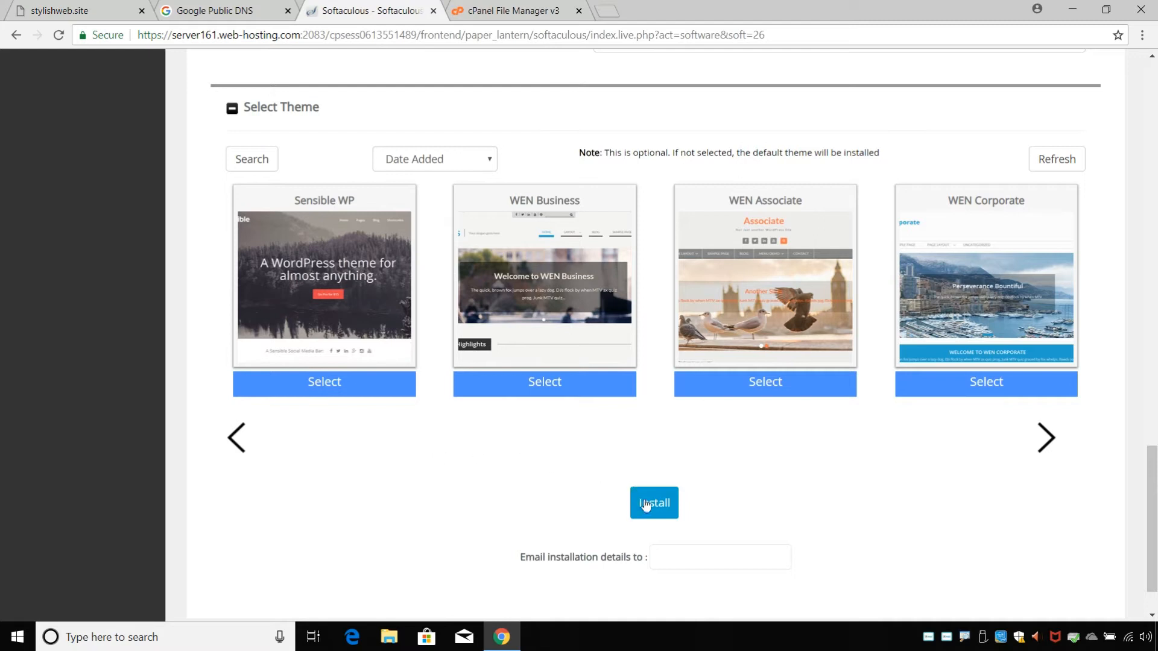
scroll(643, 483, down, 1)
click(657, 445)
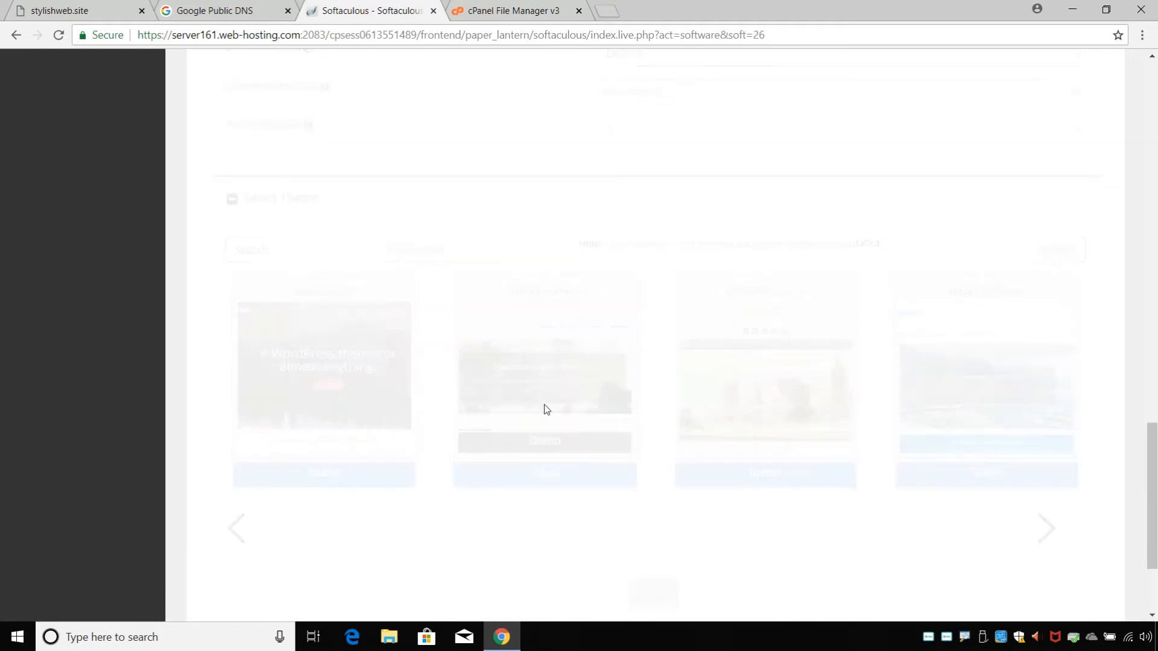
Step: Allow all existing files in the target folder to be overwritten and run the WordPress installation again
scroll(550, 322, up, 3)
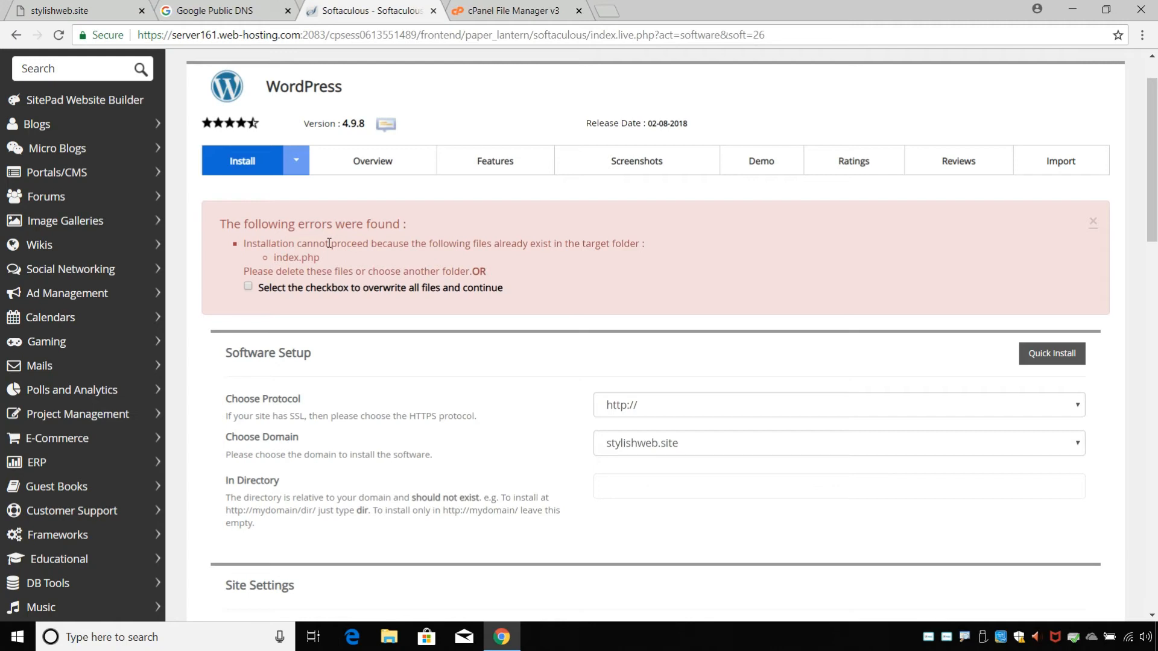
drag(275, 257, 327, 259)
click(327, 260)
click(249, 288)
scroll(250, 292, down, 11)
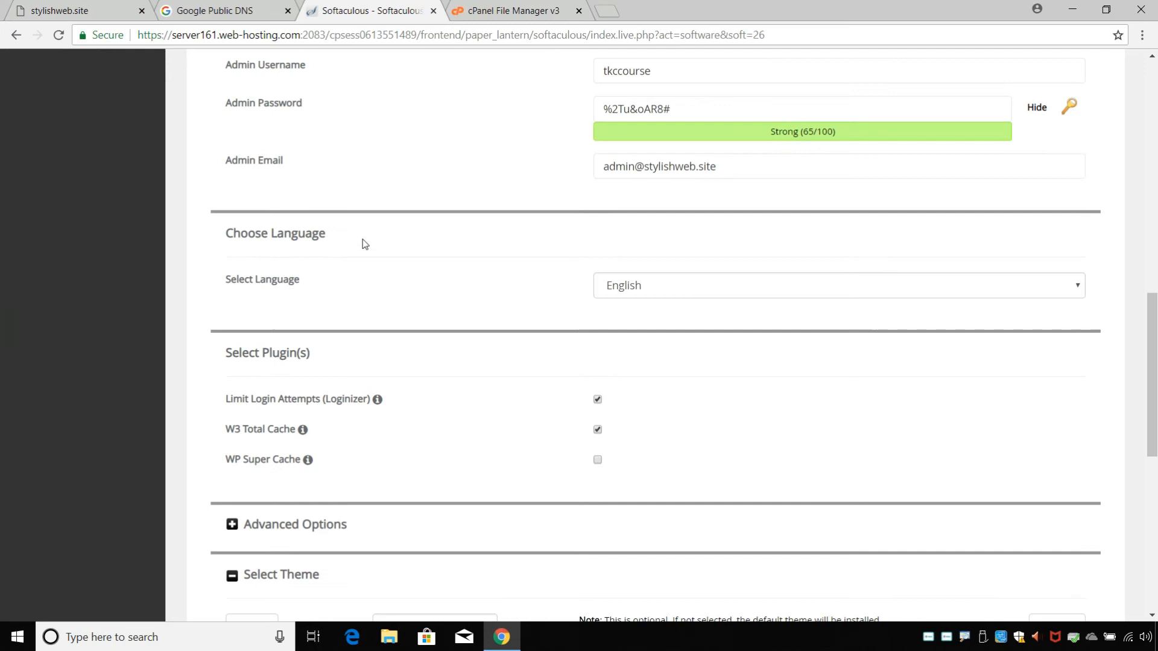
scroll(685, 199, down, 9)
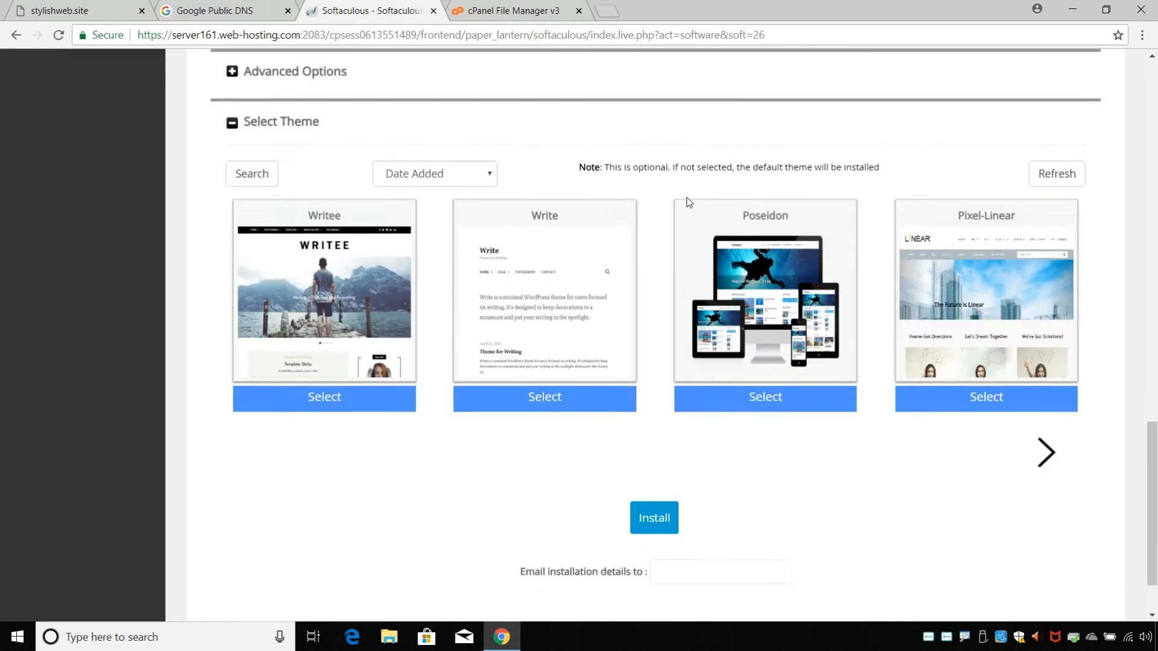
click(654, 434)
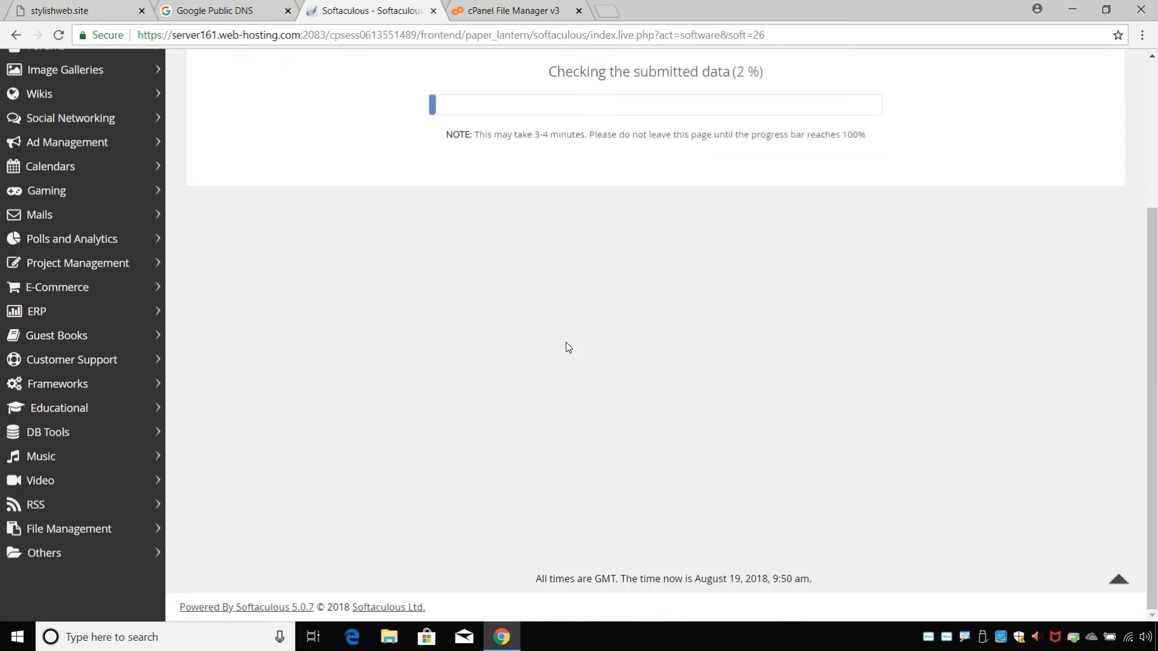
scroll(562, 331, up, 3)
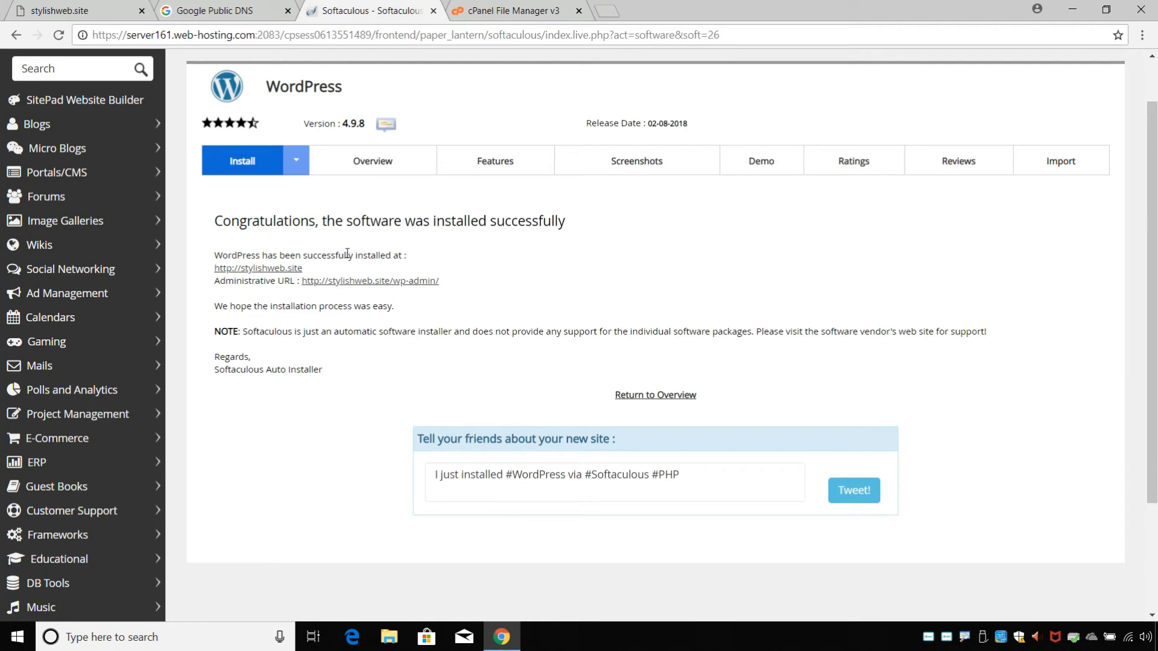
Step: Open the new stylishweb.site website in a separate tab and look over its home page
middle_click(266, 270)
click(507, 11)
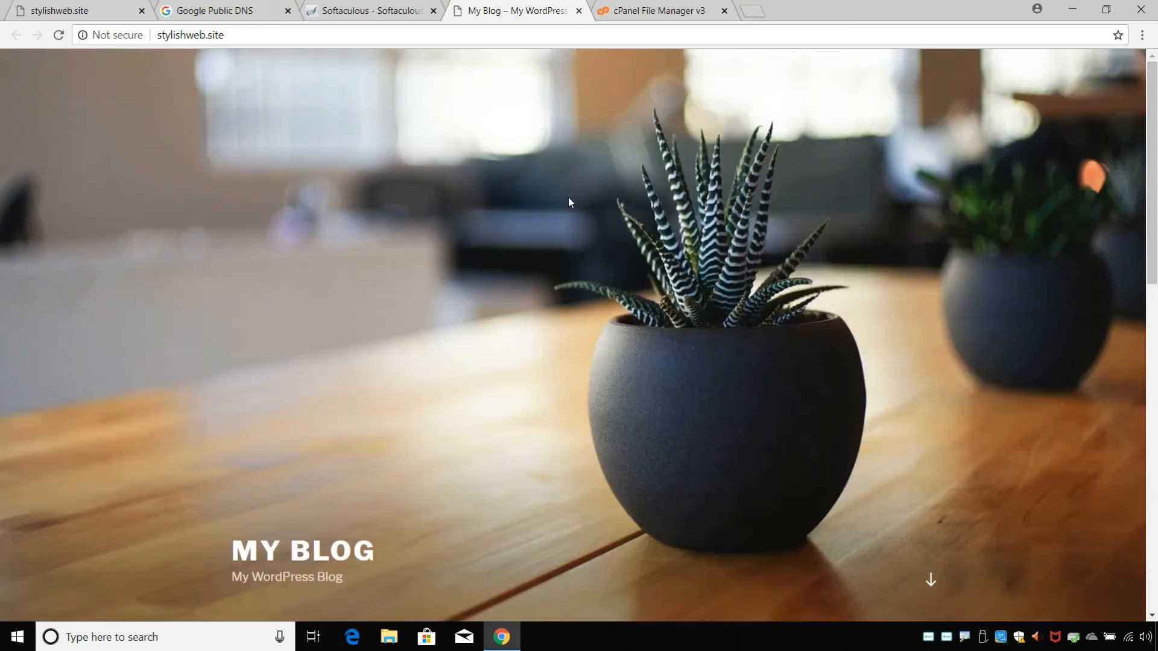
scroll(552, 199, down, 12)
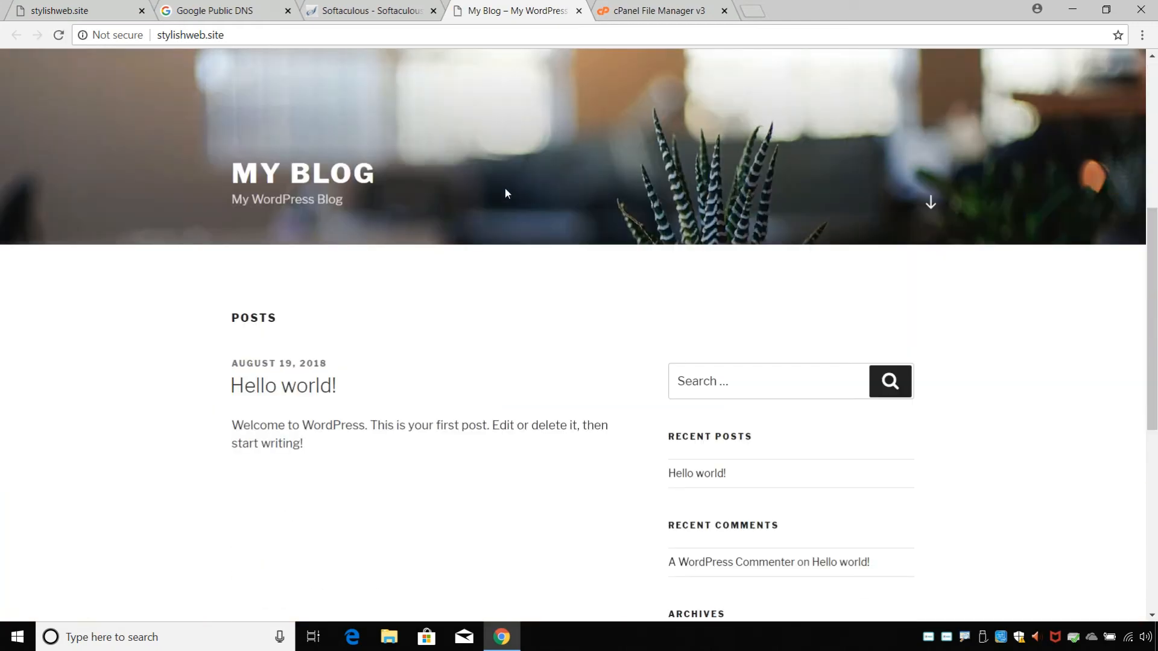
scroll(475, 198, up, 13)
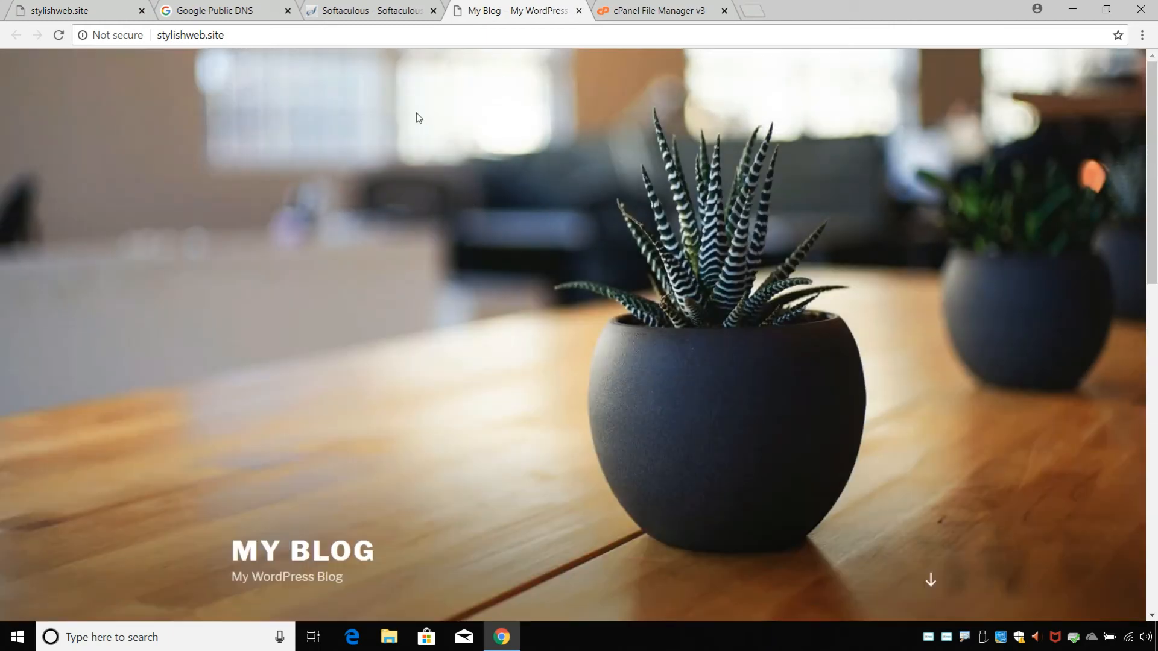
Step: Open the WordPress admin dashboard from the installation summary and dismiss the Personal Data and Privacy notice
click(379, 11)
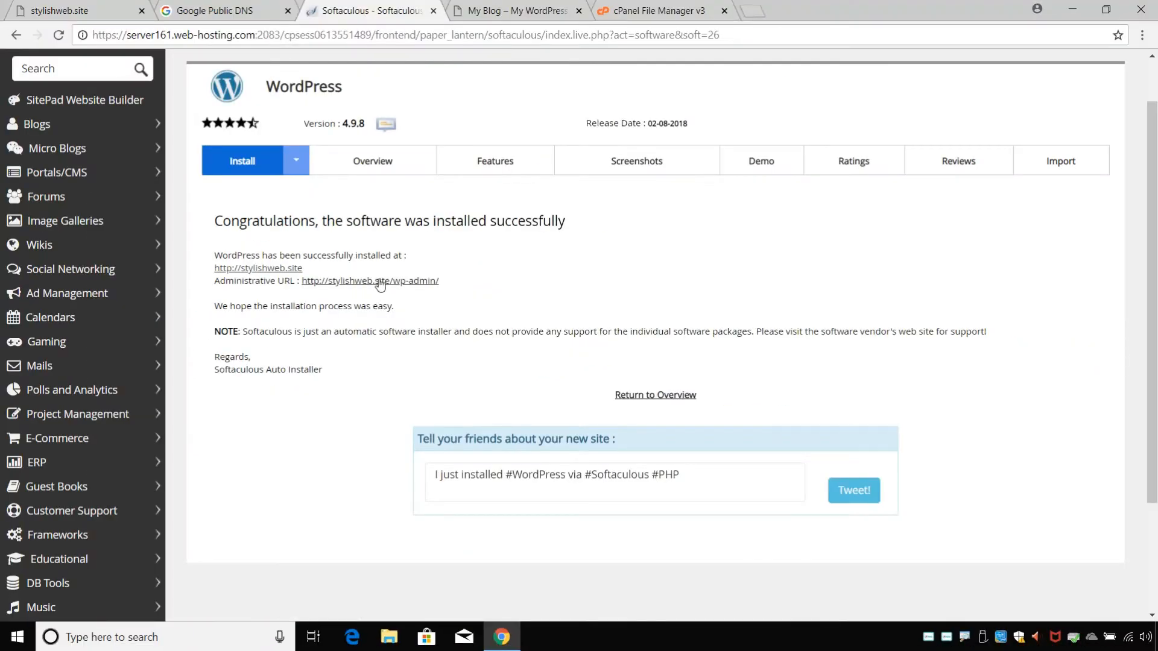
click(362, 267)
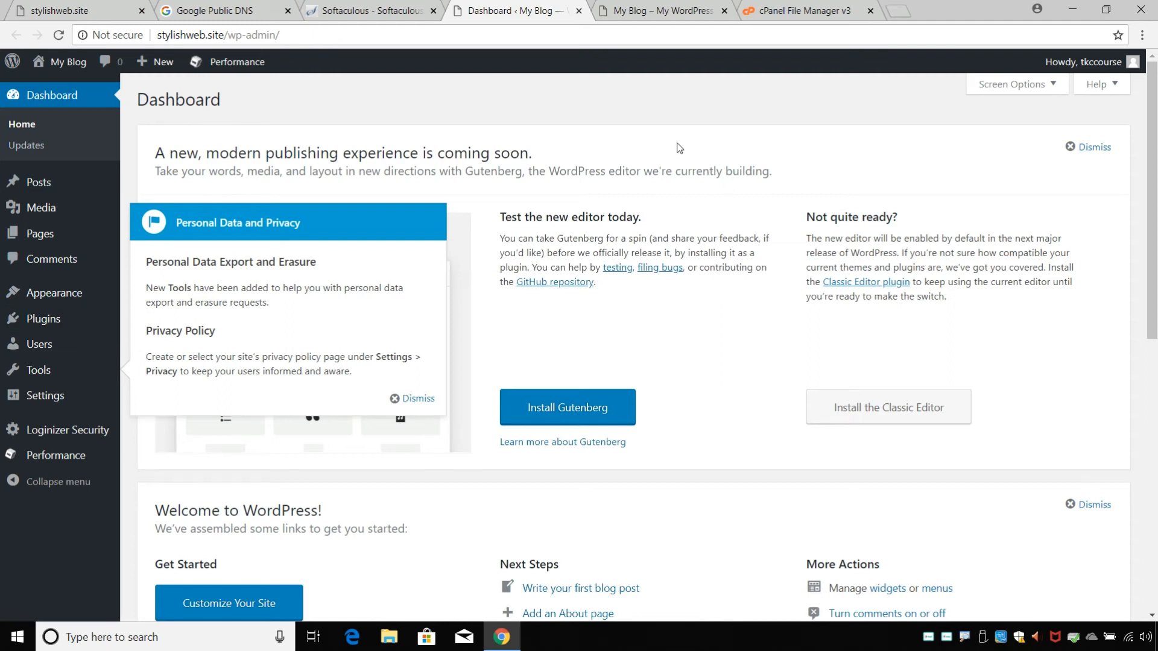
click(418, 399)
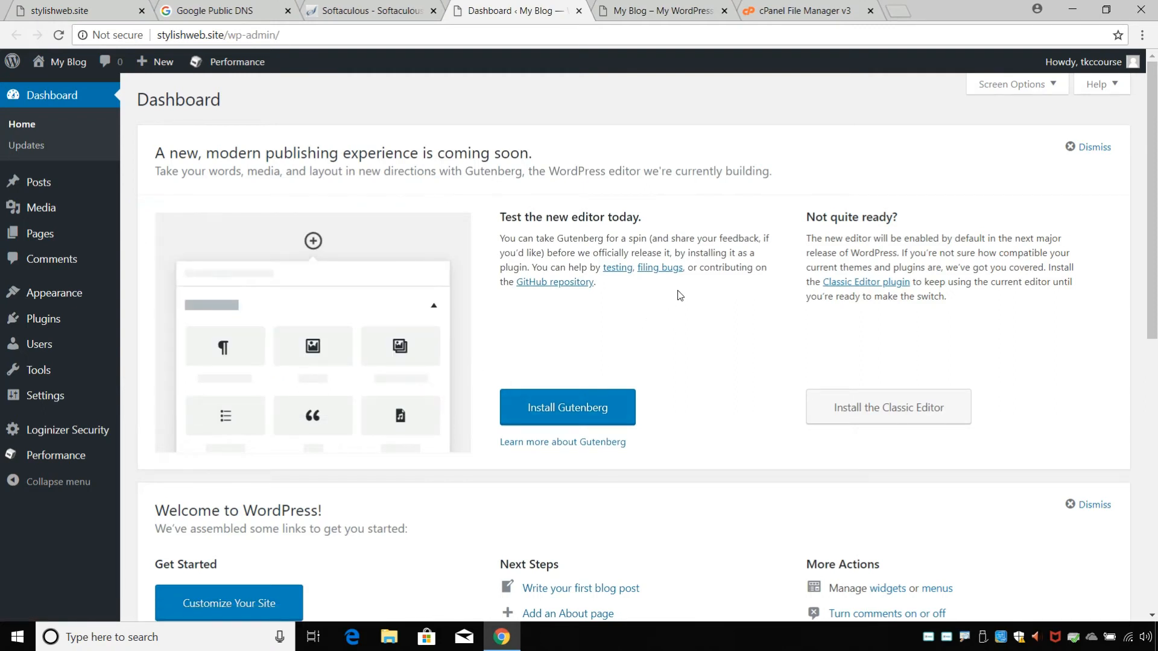
Step: Install and activate the Classic Editor plugin from the dashboard's new-editor announcement
scroll(685, 305, down, 1)
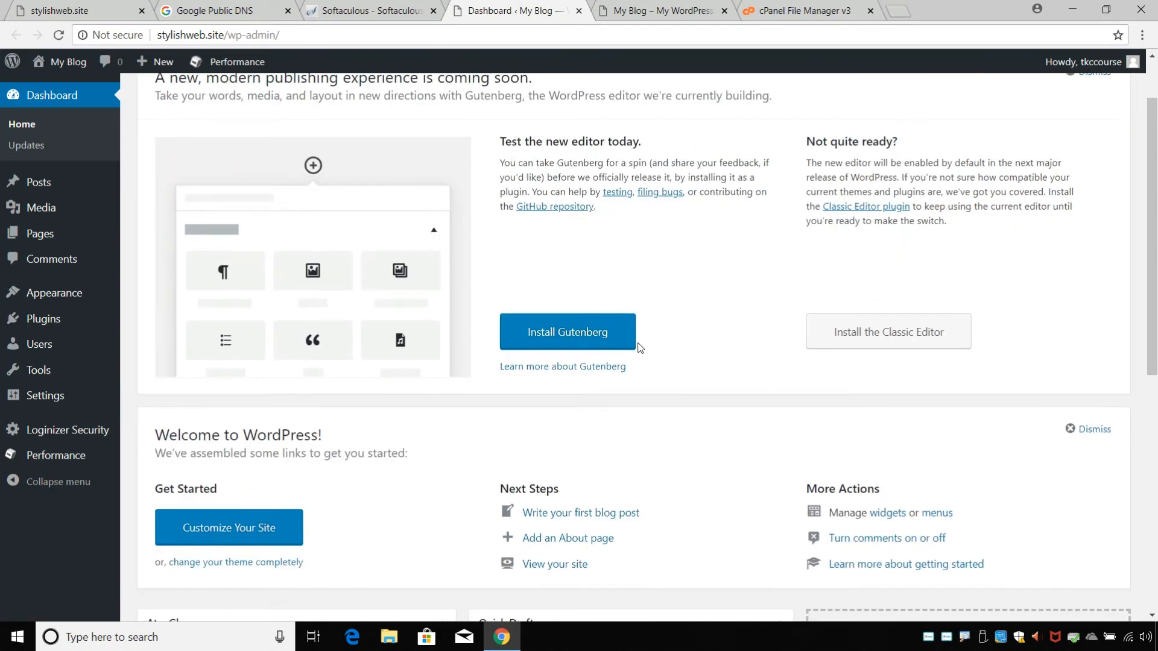
scroll(692, 323, up, 1)
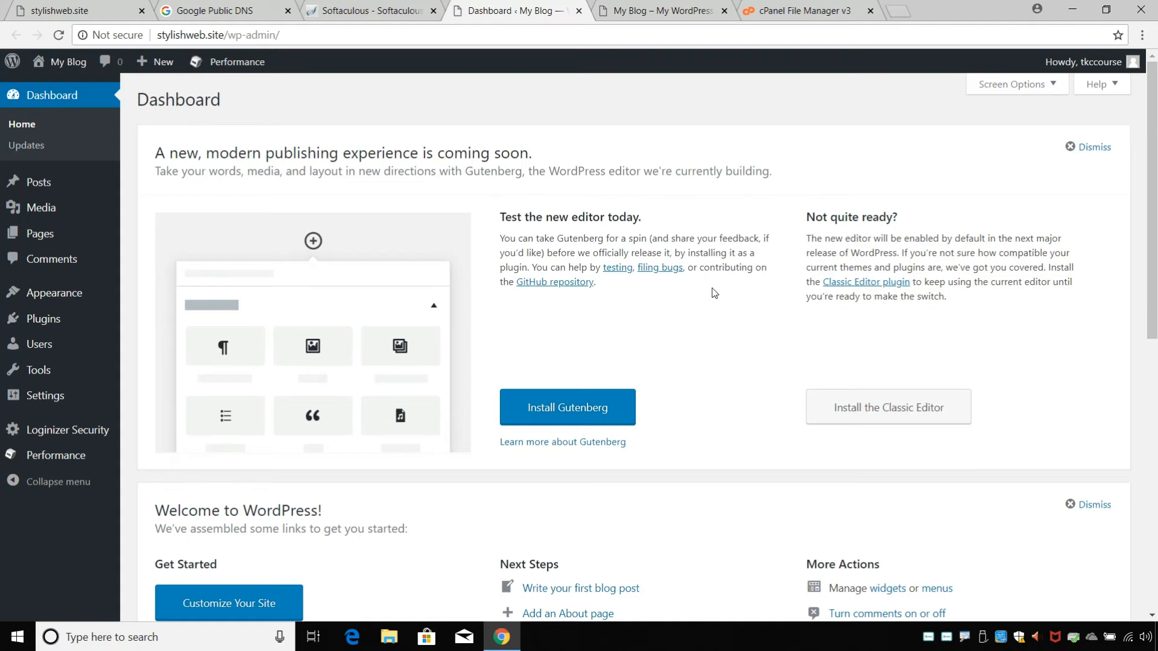
click(879, 415)
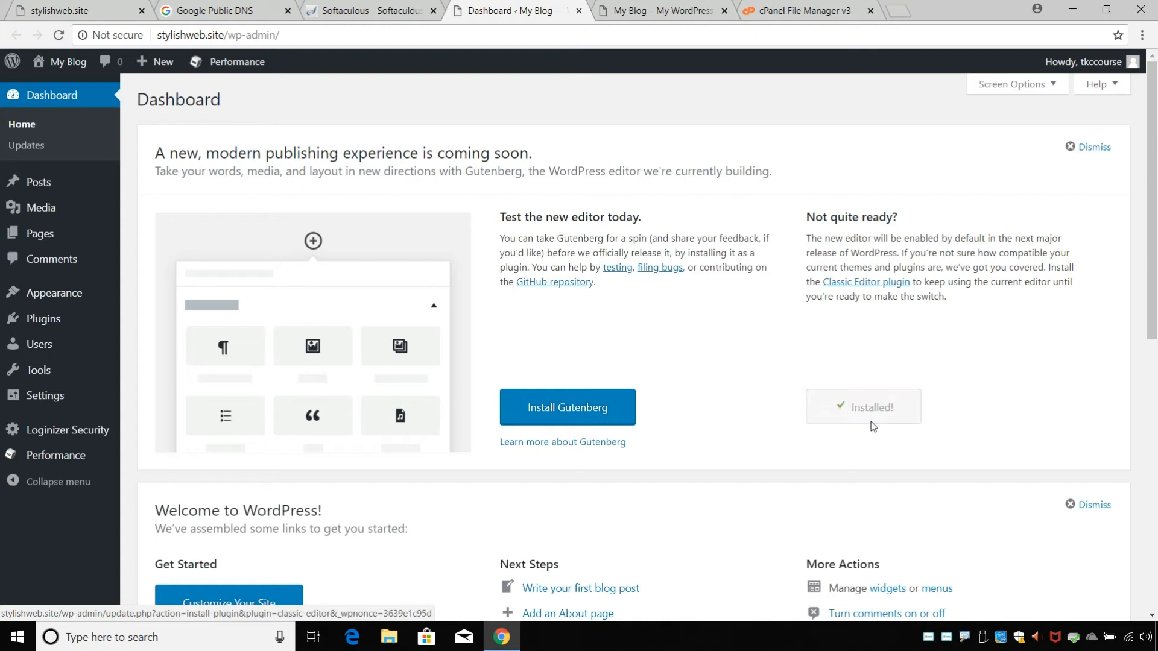
click(859, 410)
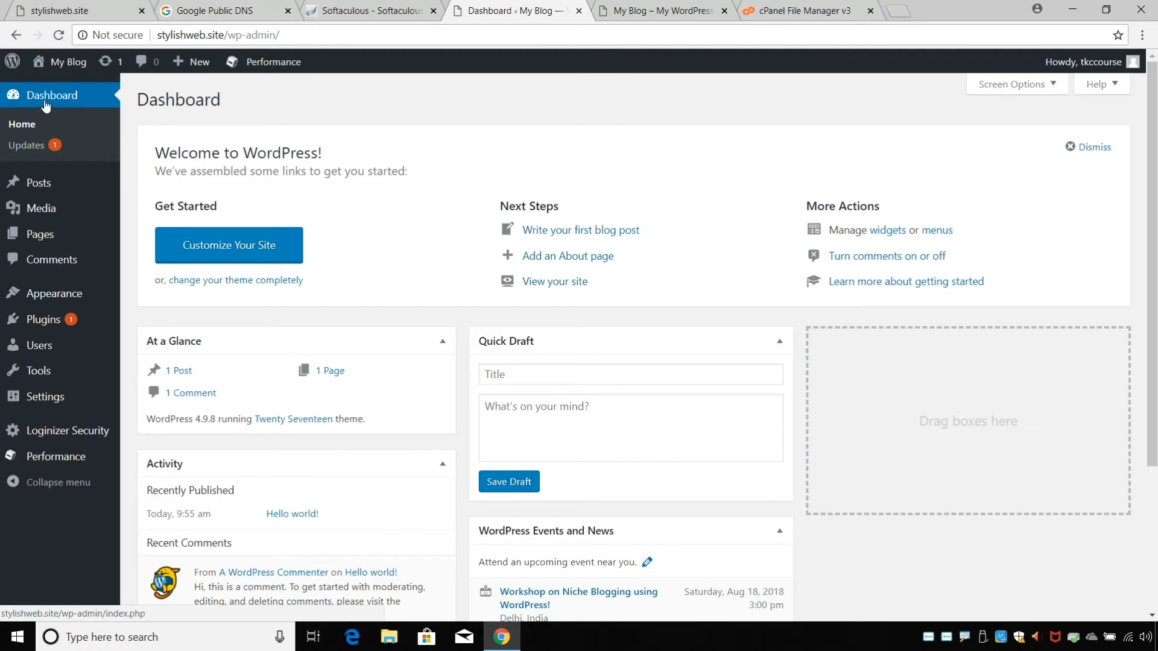
Step: Look over the dashboard widgets and dismiss the Welcome to WordPress panel
scroll(573, 388, down, 2)
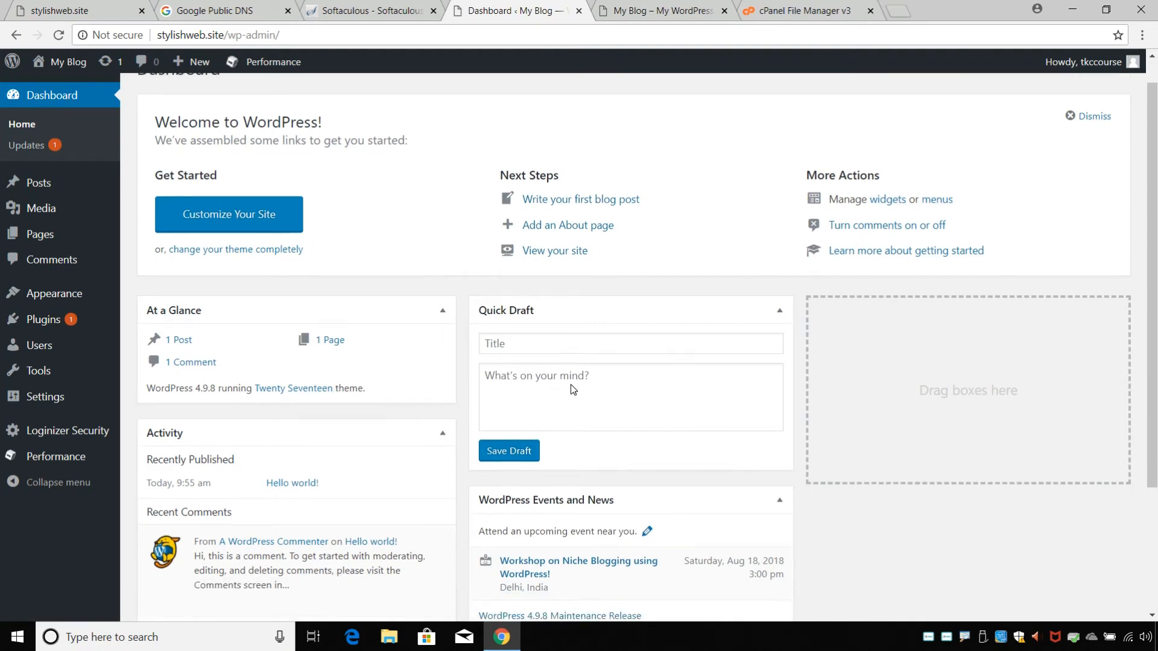
scroll(573, 389, down, 2)
scroll(615, 354, up, 4)
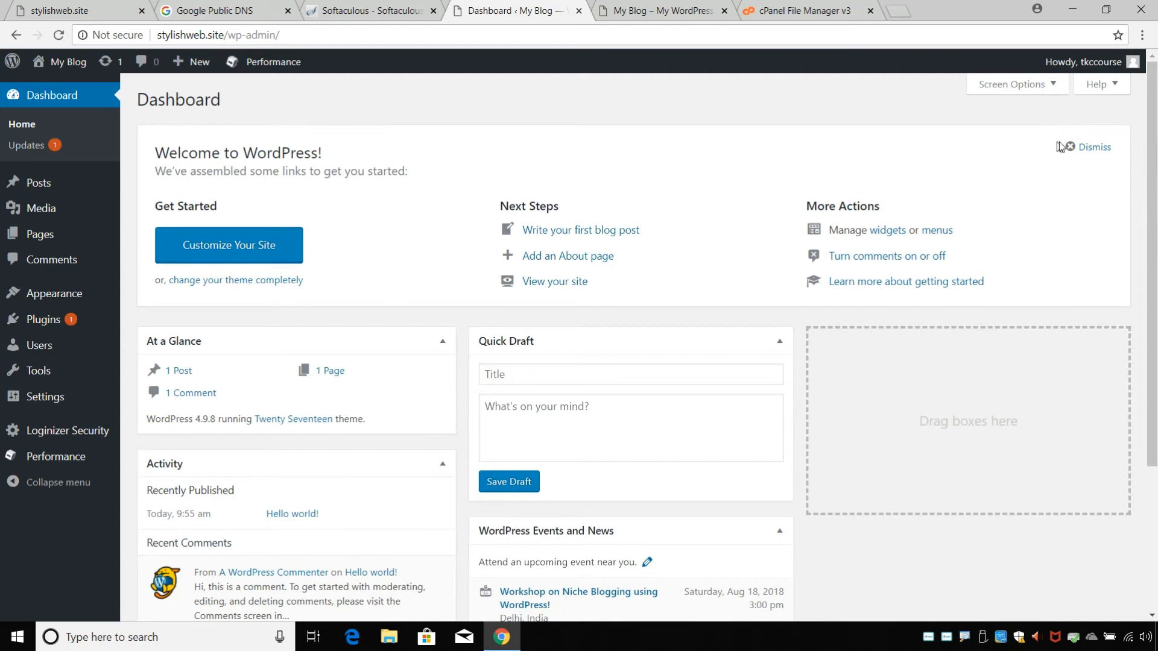
click(1060, 147)
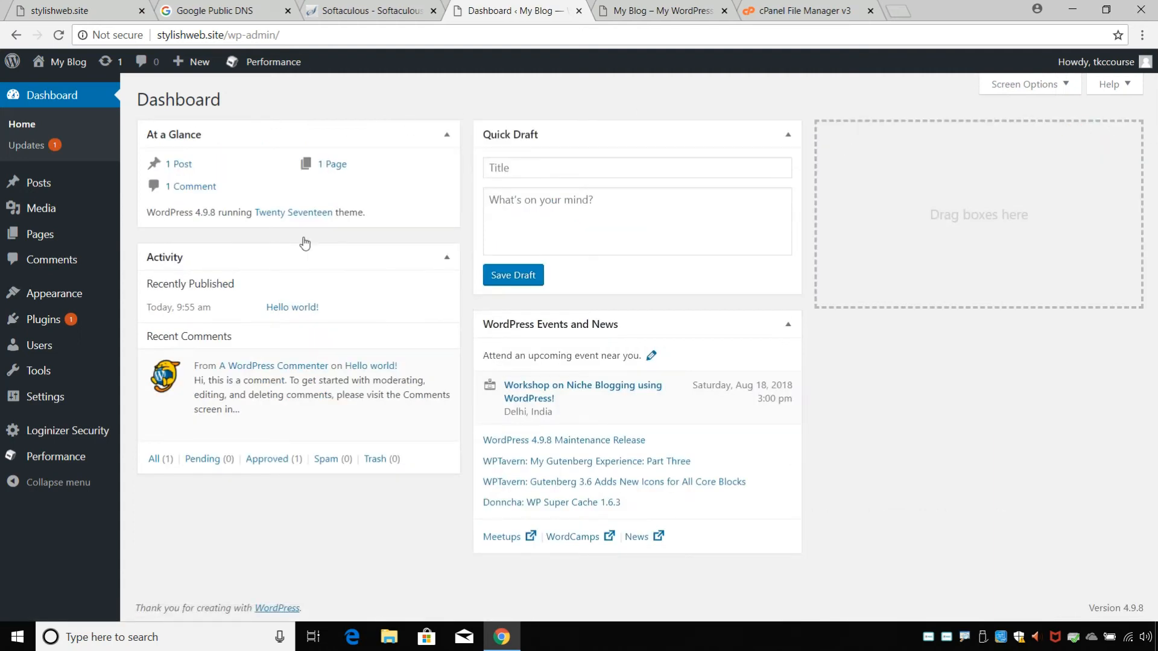
Step: Update the W3 Total Cache plugin to version 0.9.7 from the WordPress updates page
mouse_move(155, 412)
click(45, 147)
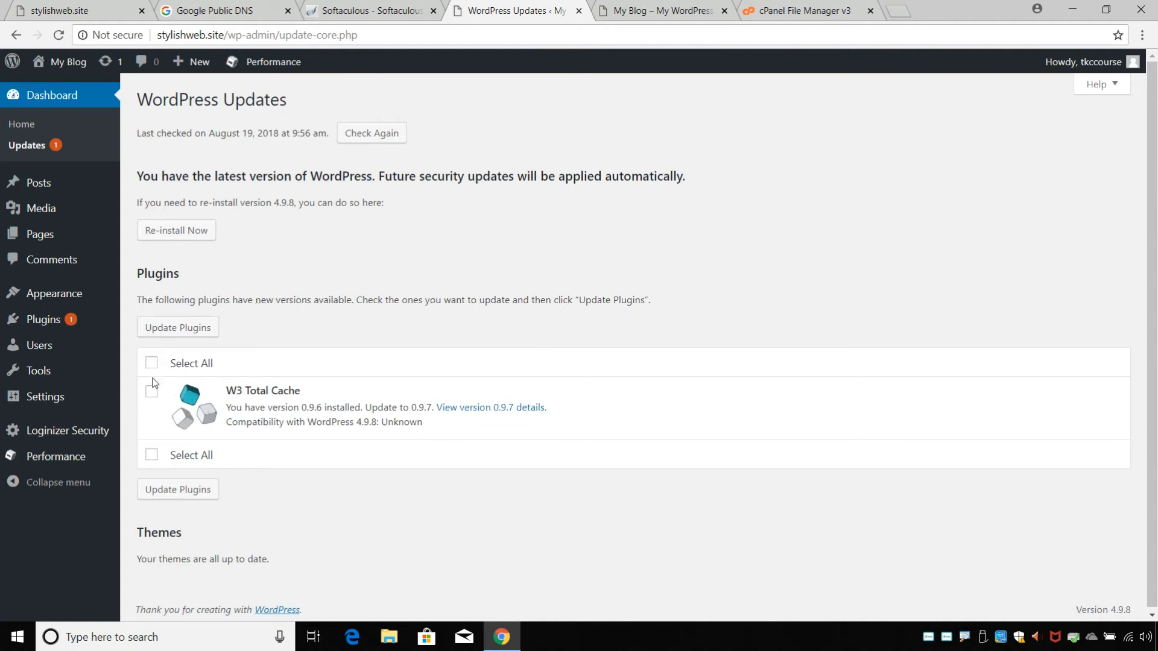
scroll(172, 286, down, 1)
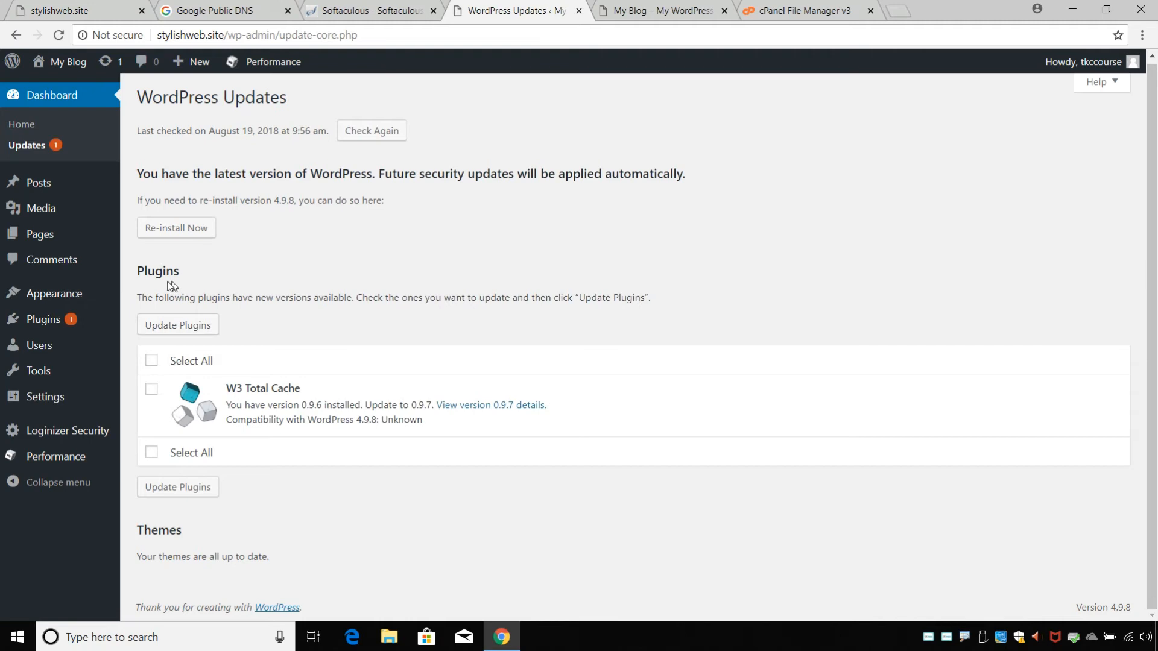
drag(226, 389, 297, 389)
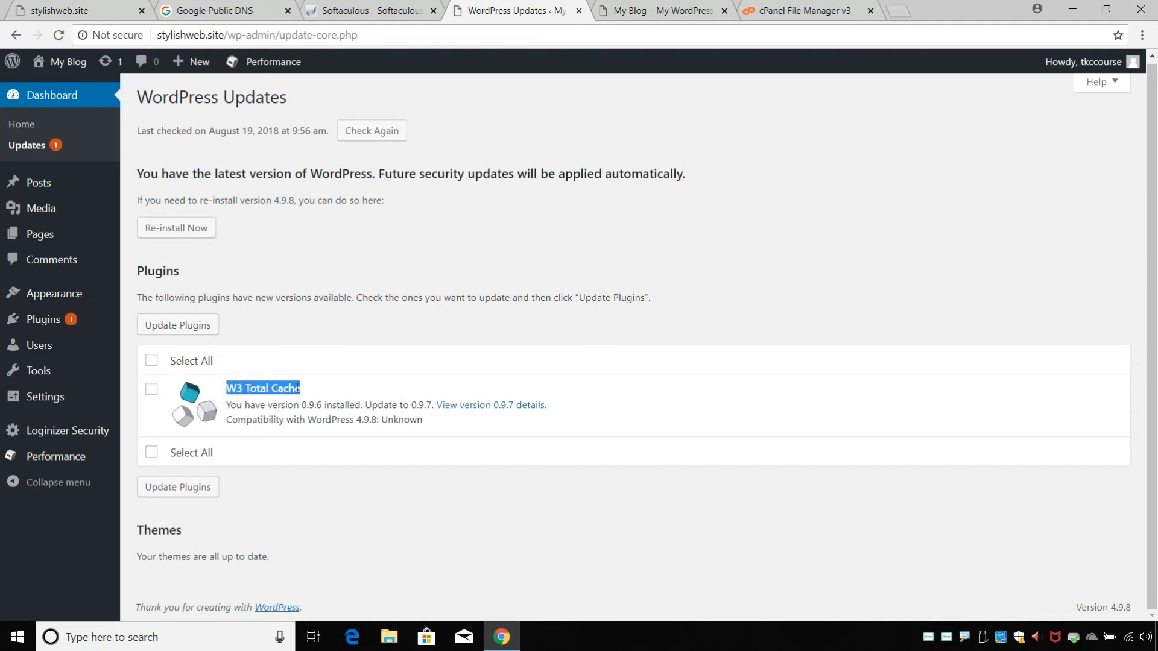
click(310, 326)
click(151, 360)
click(181, 326)
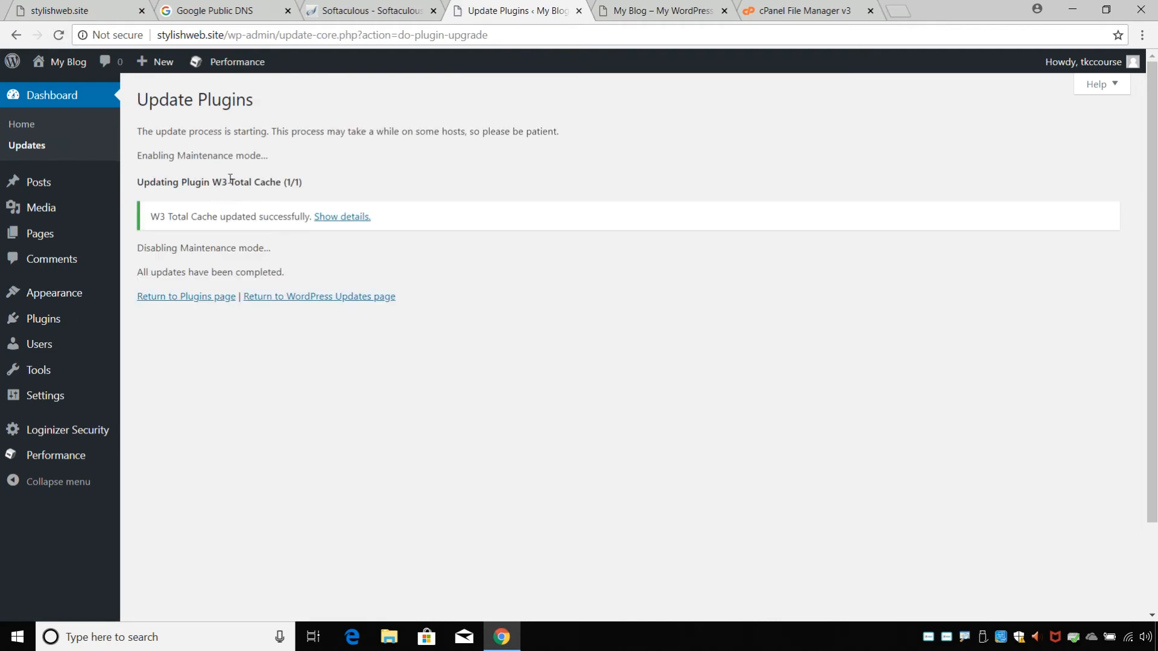
Step: Start a new post titled "First blog post" and check the paragraph formats available for its body text
mouse_move(82, 180)
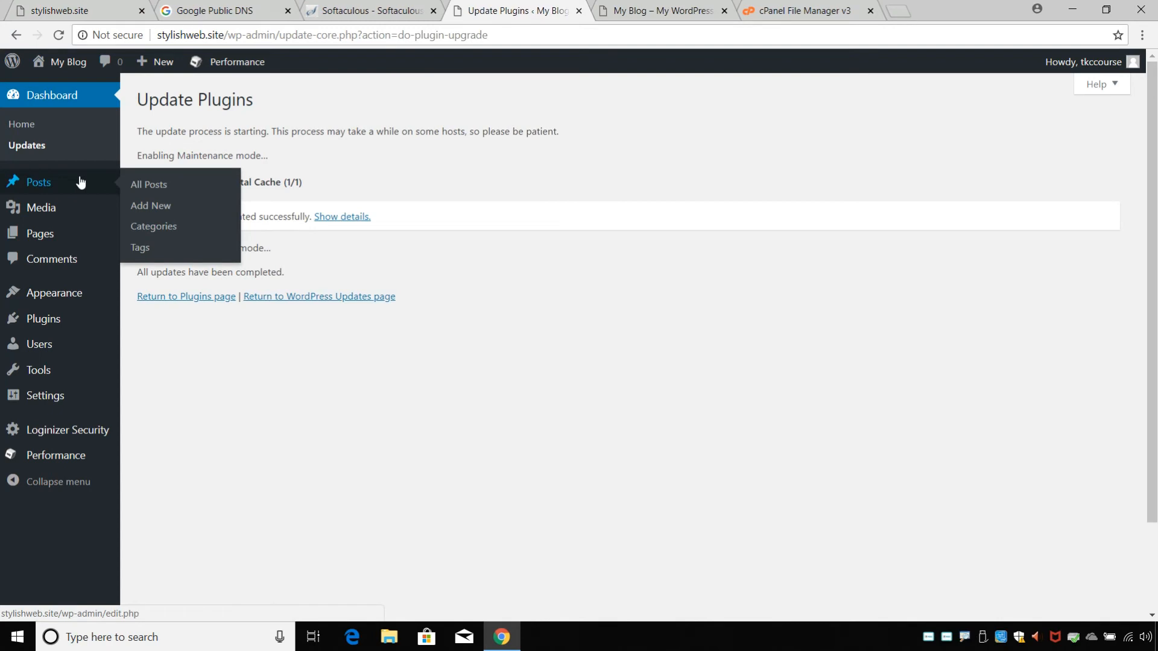
click(80, 182)
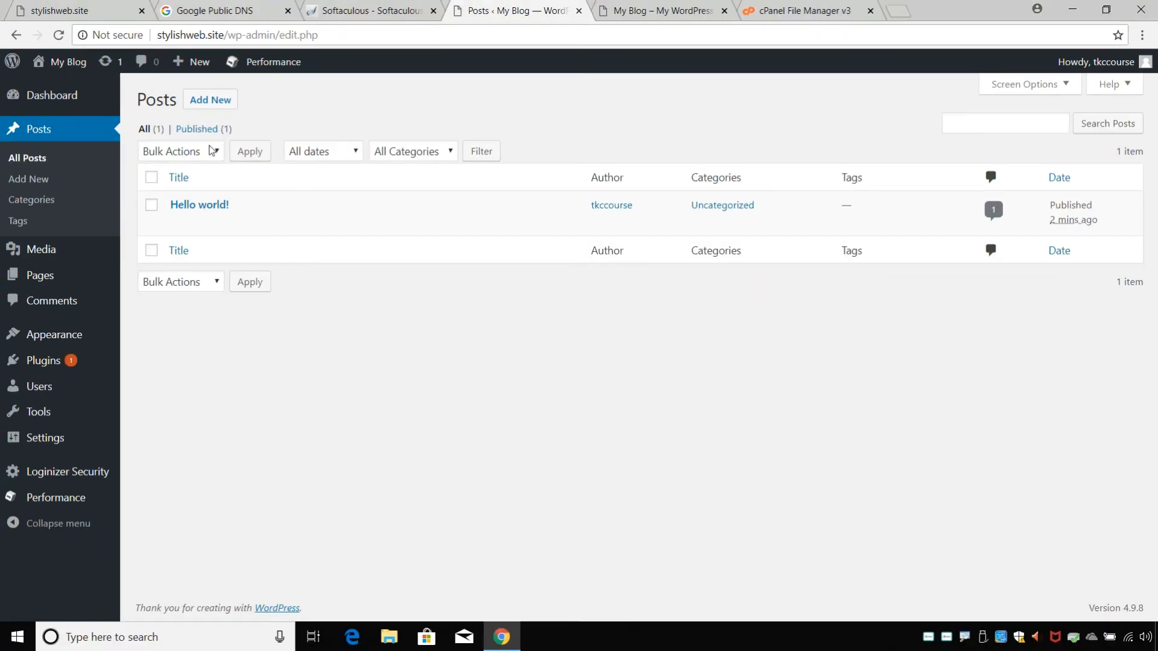
click(223, 96)
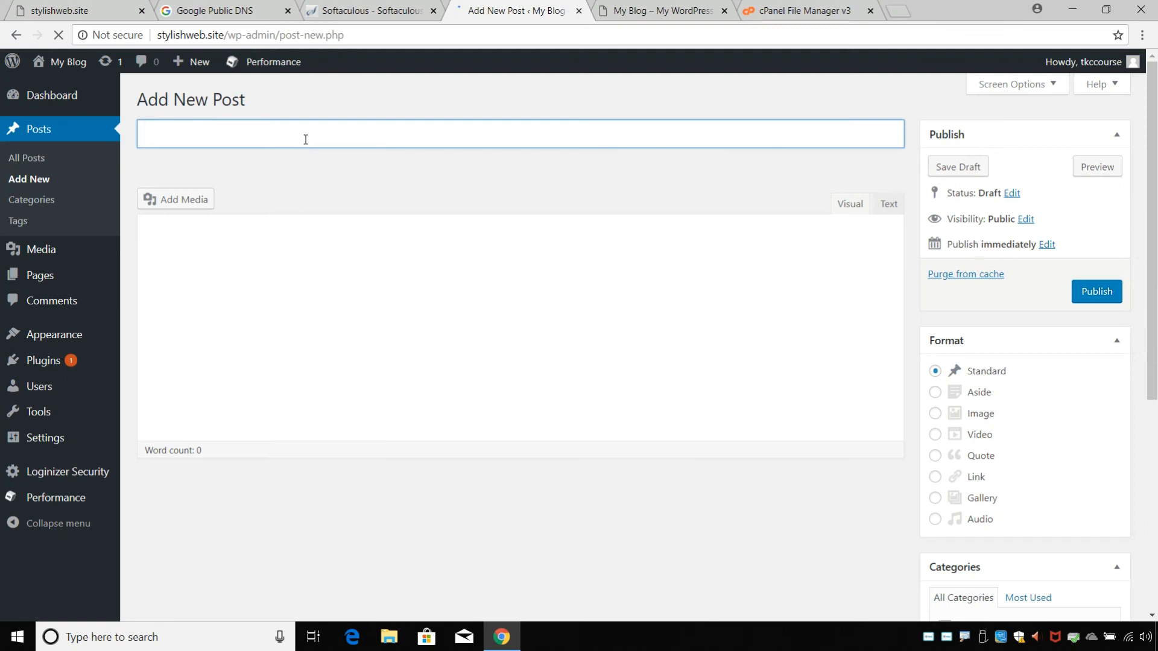
text(First blog post)
key(Tab)
click(342, 287)
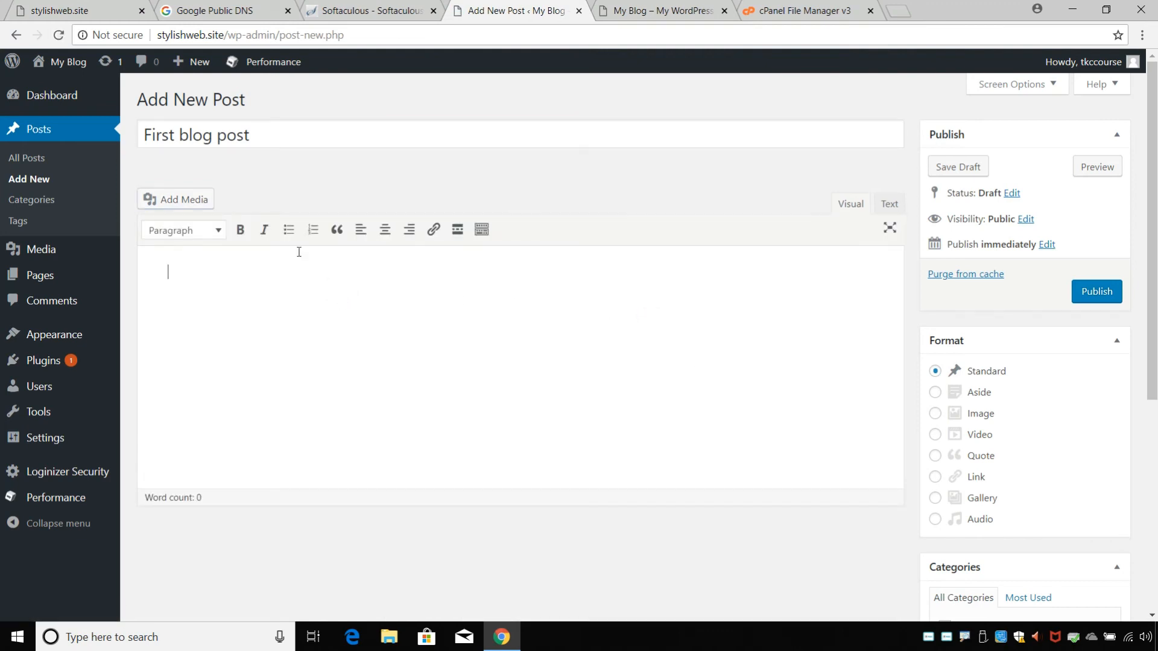
click(216, 231)
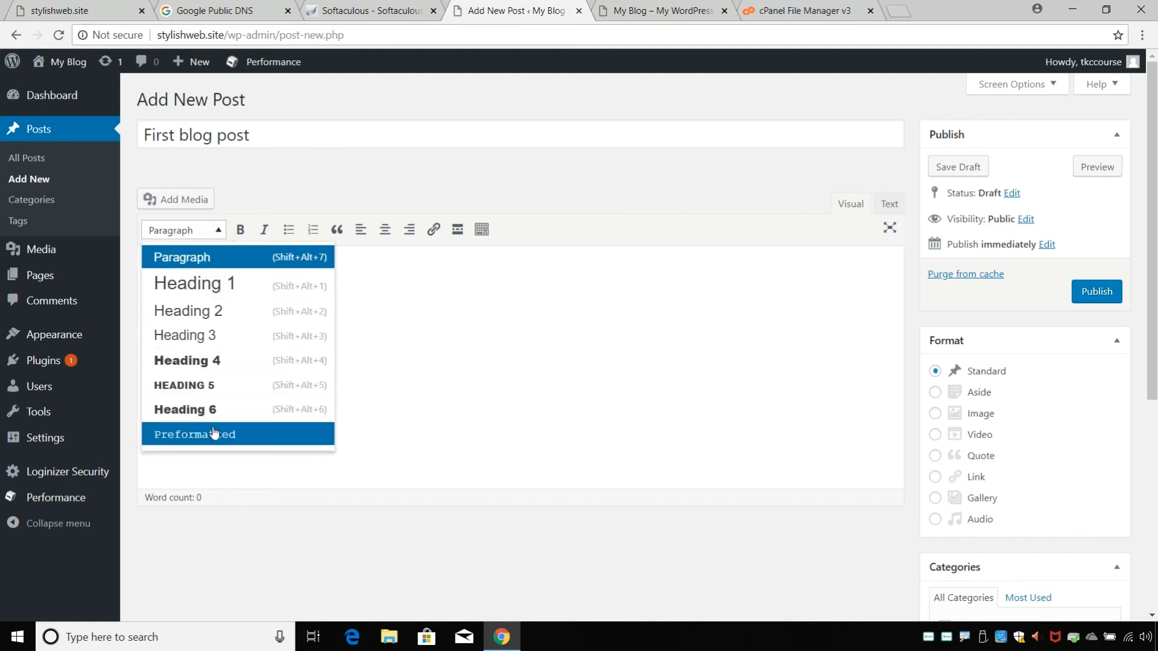
click(215, 230)
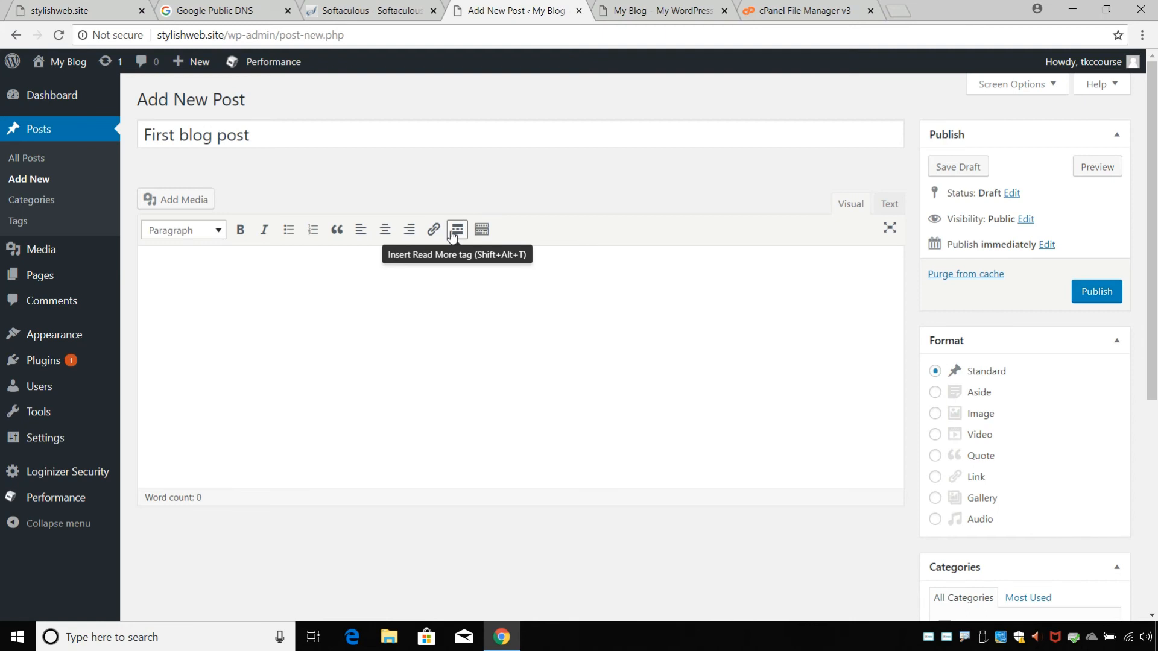
Step: Show the additional row of formatting tools in the post editor
click(481, 232)
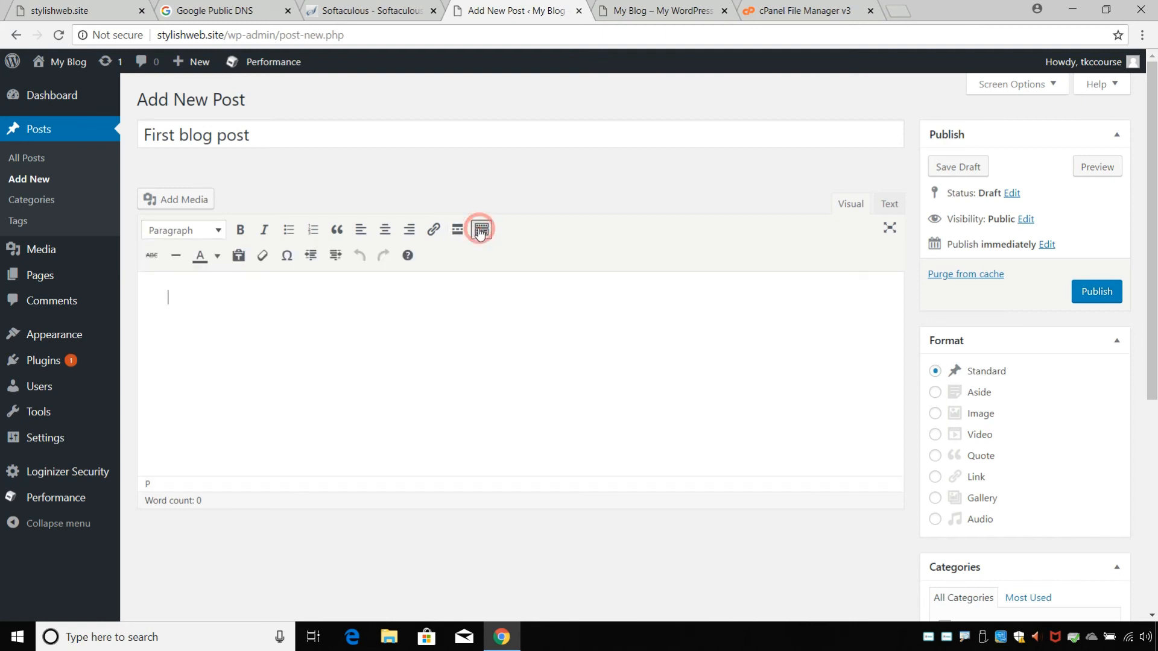
click(481, 229)
click(480, 229)
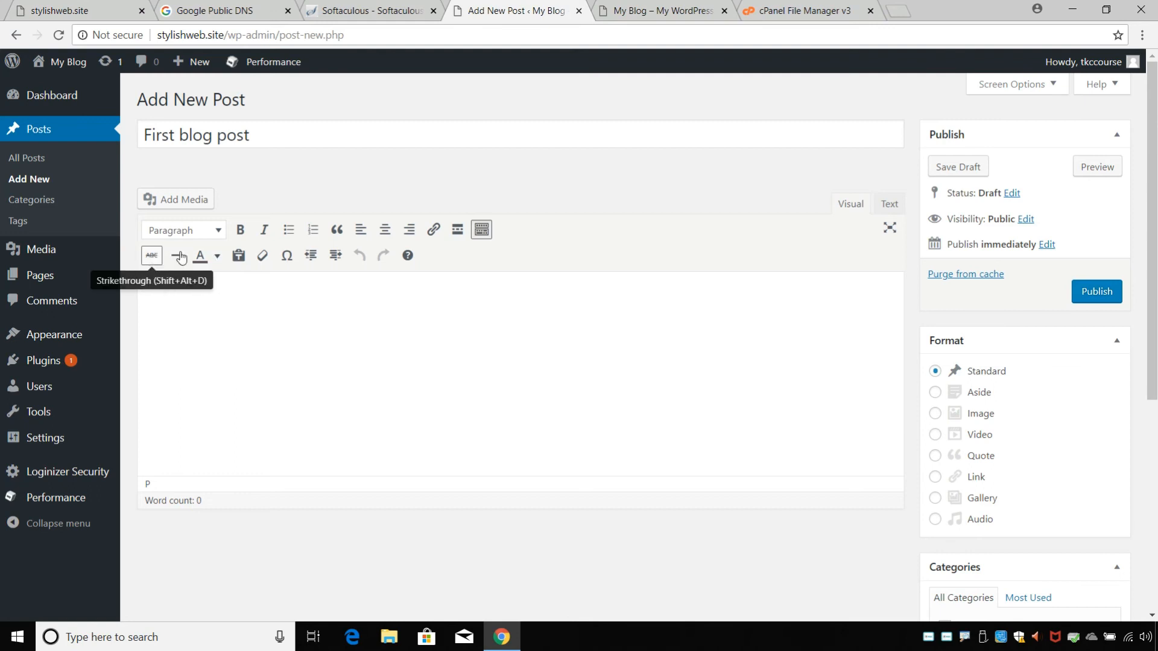
Step: Write the post body as two paragraphs: "Hello Everyone!" and "Welcome to the course."
click(360, 314)
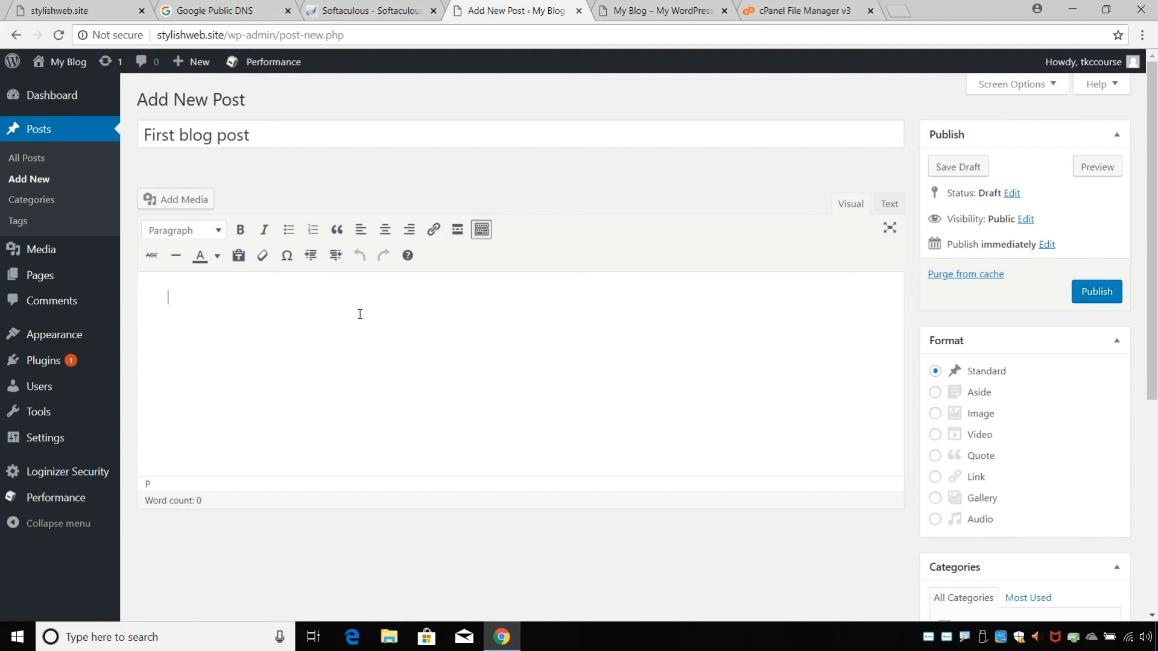
text(Hello)
text( Everyone! )
text(Welcome to the )
text(course)
text(.)
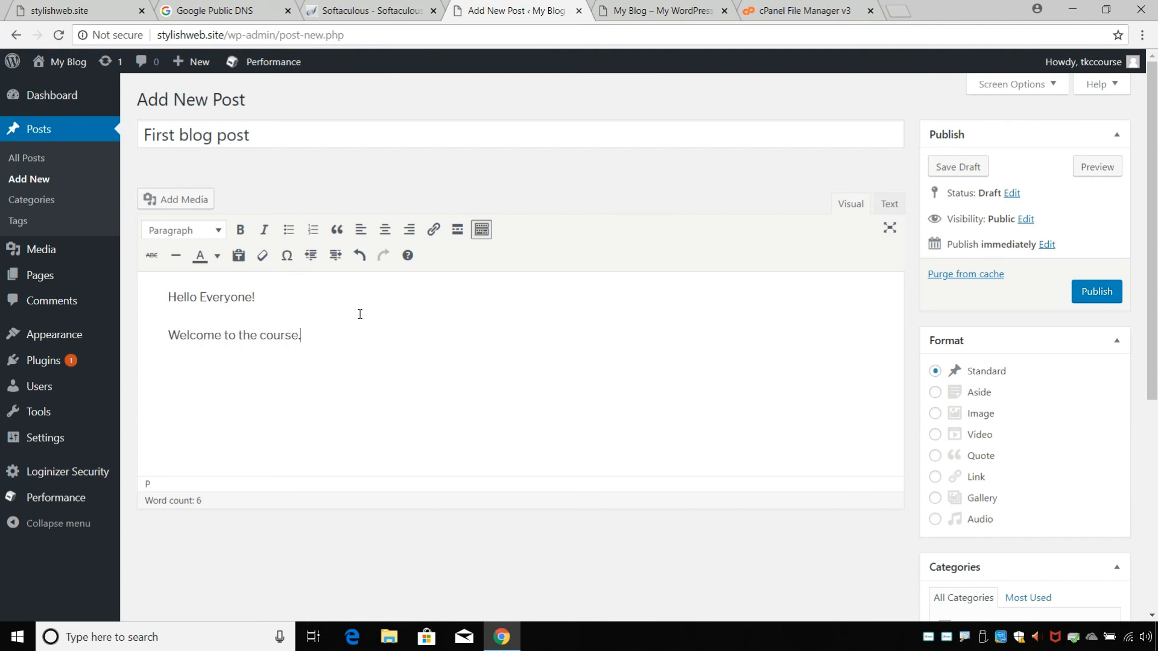
Step: Format the "Hello Everyone!" line of the post body as a heading
drag(258, 296, 168, 292)
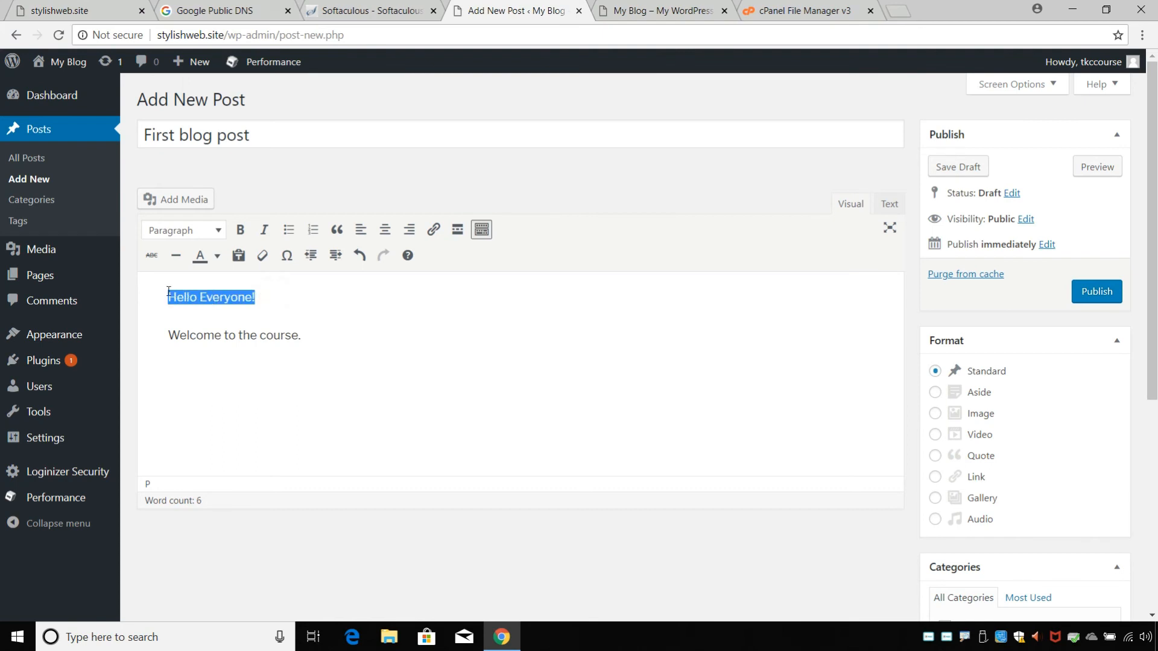
click(190, 232)
click(192, 279)
click(319, 326)
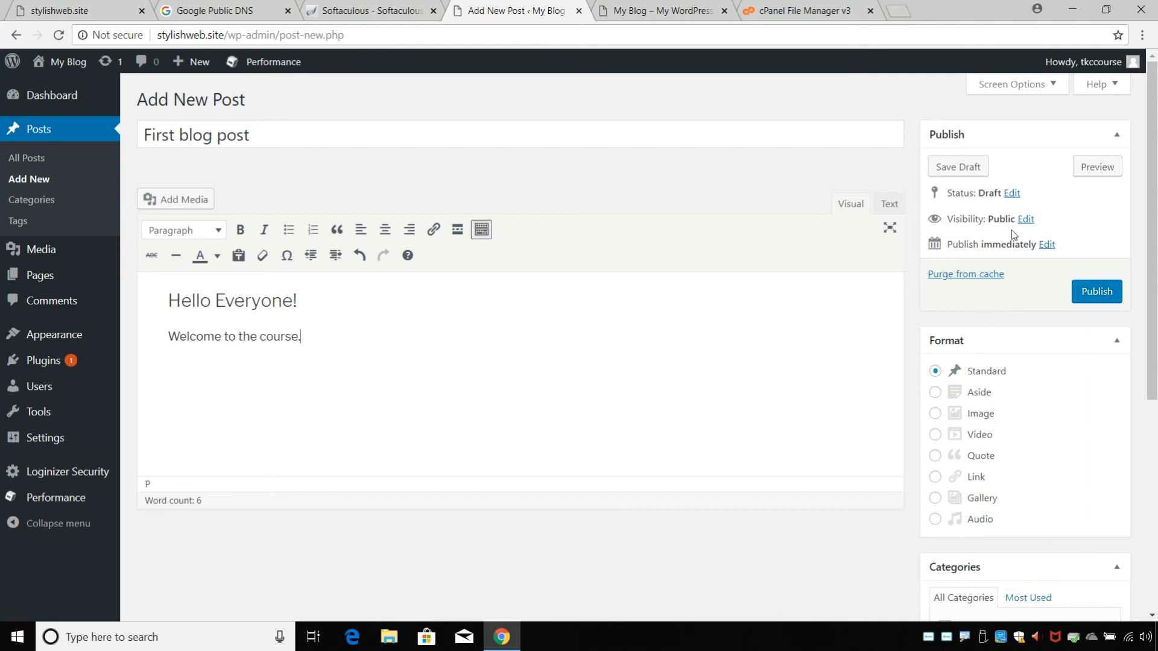
Step: Confirm the post's visibility as Public and keep its publishing time as immediately
scroll(1008, 152, down, 1)
scroll(996, 139, up, 1)
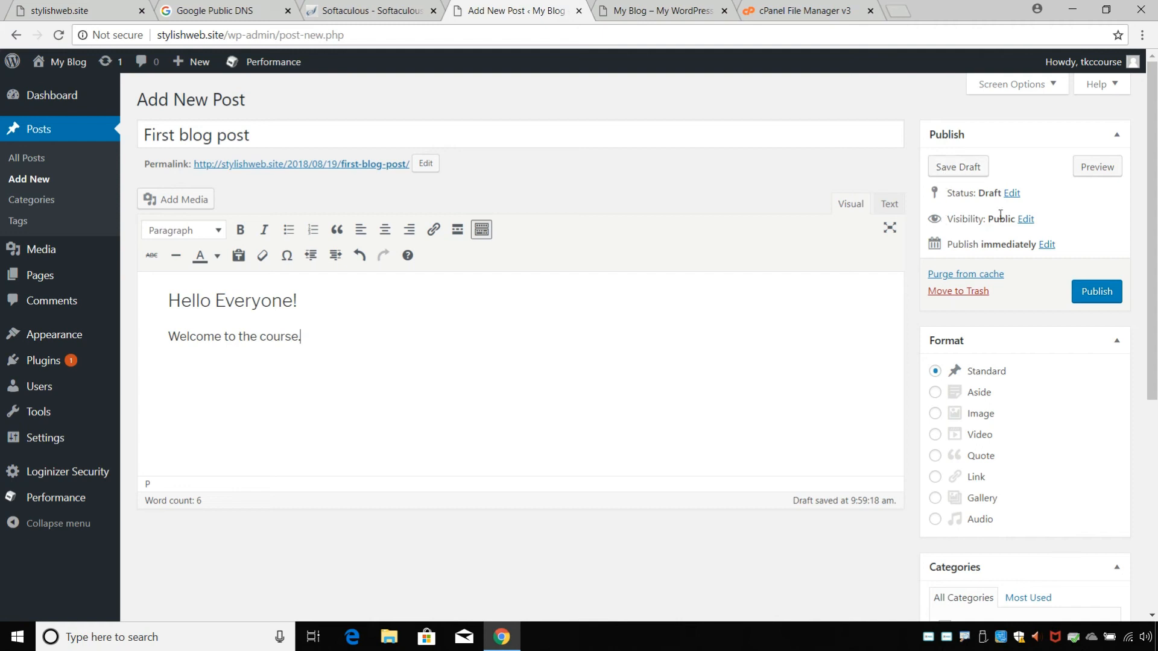
click(1026, 219)
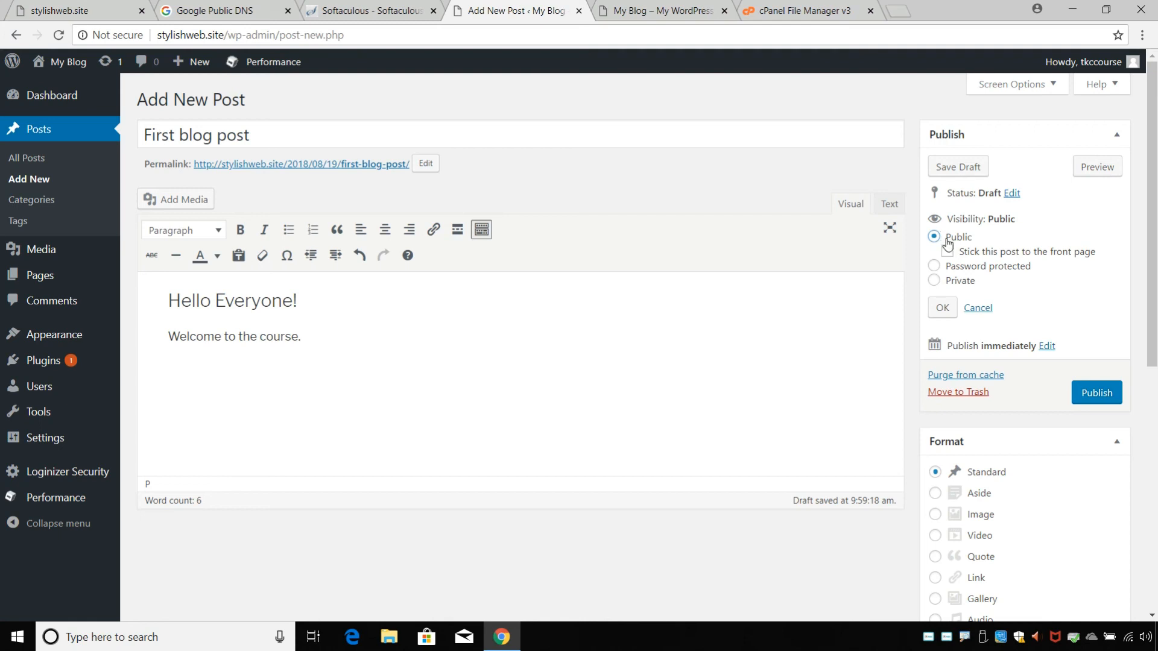
click(943, 312)
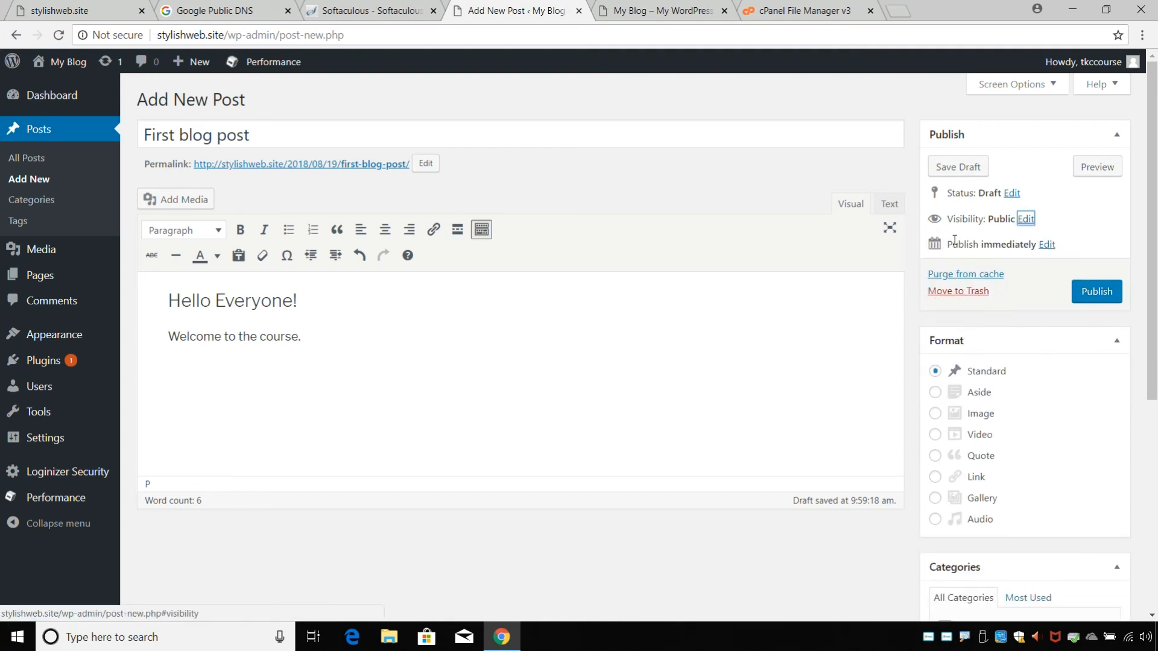
click(1047, 245)
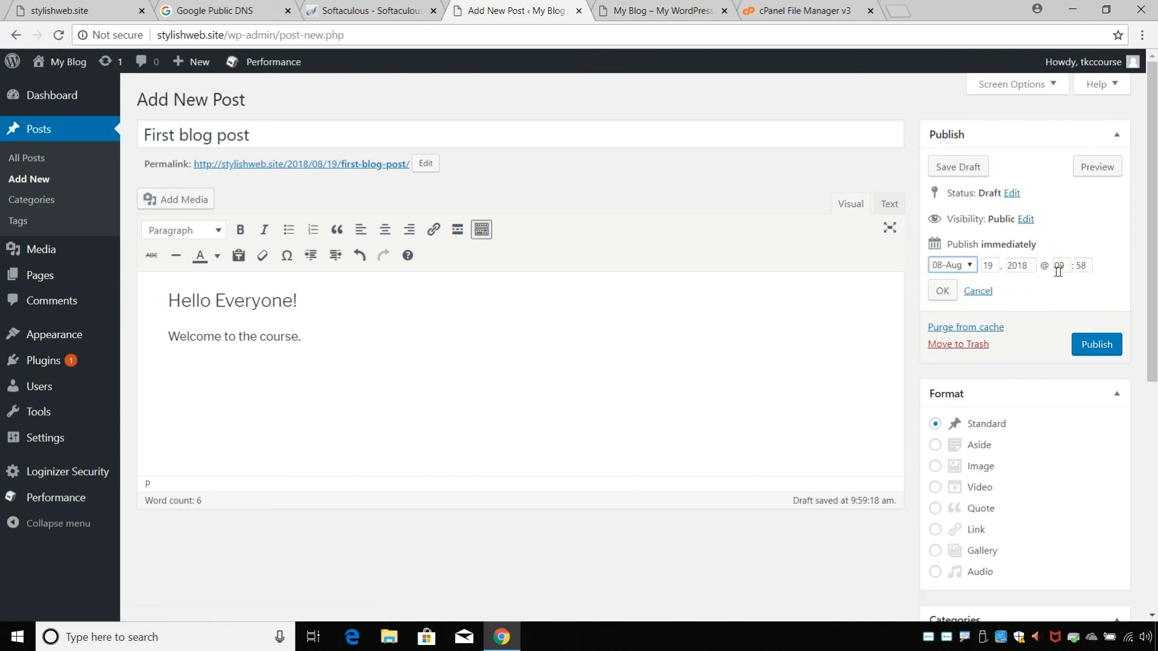
click(942, 291)
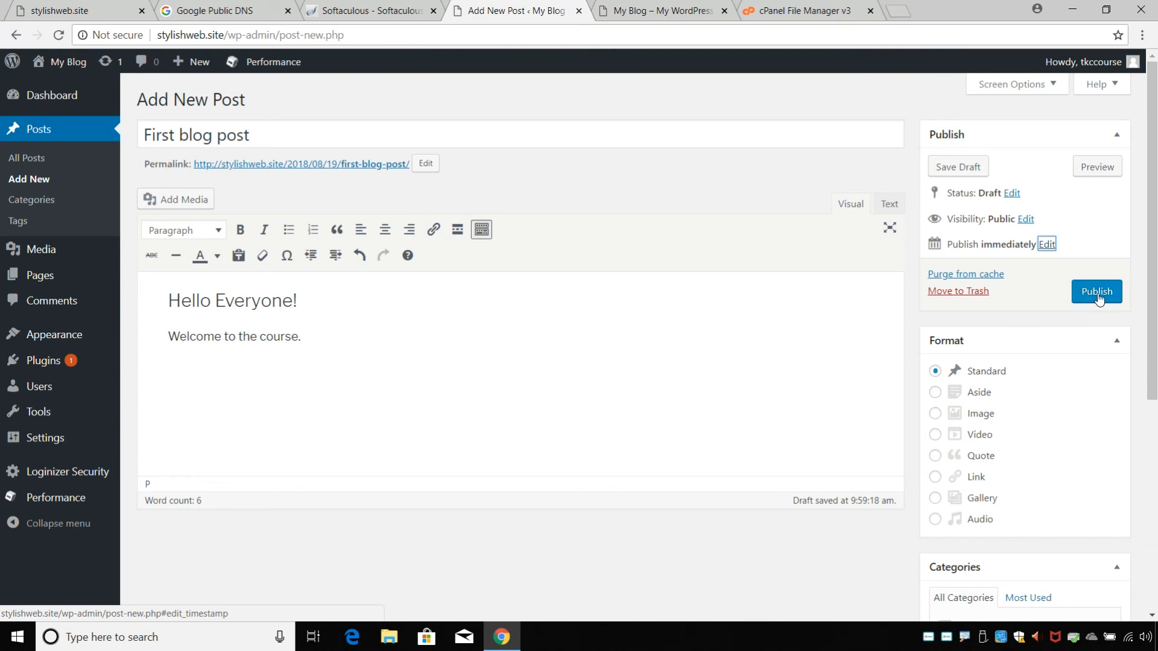
click(1040, 275)
Step: Add a new category named "sample" with no parent category and assign it to the post
scroll(967, 248, down, 3)
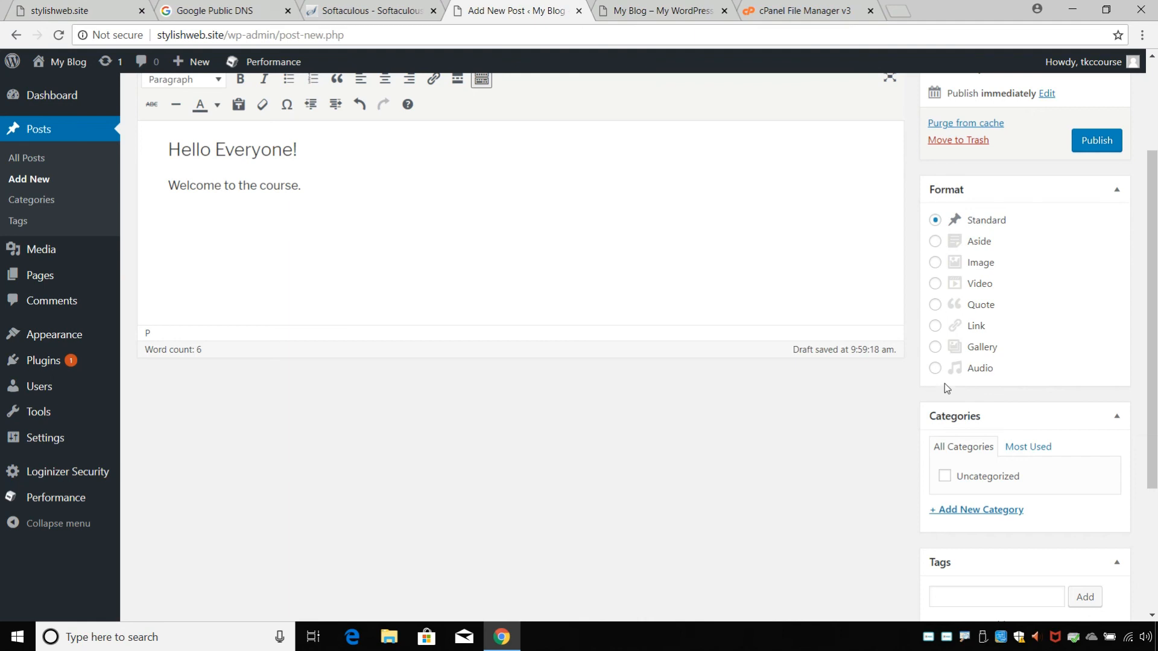
scroll(944, 384, down, 3)
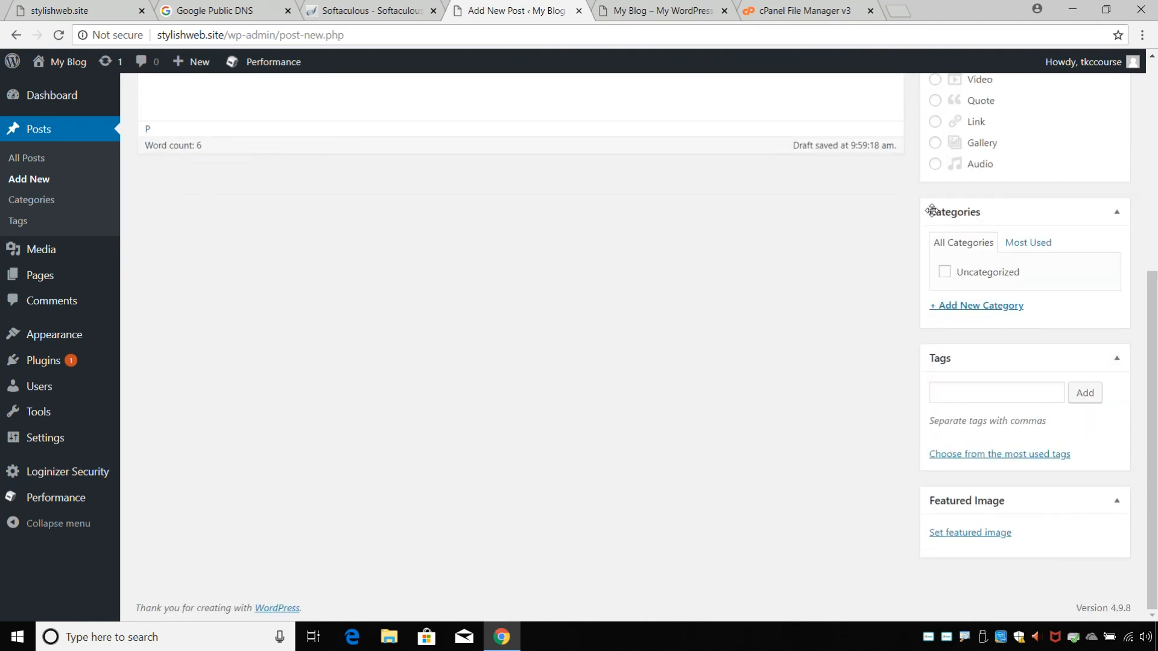
click(956, 306)
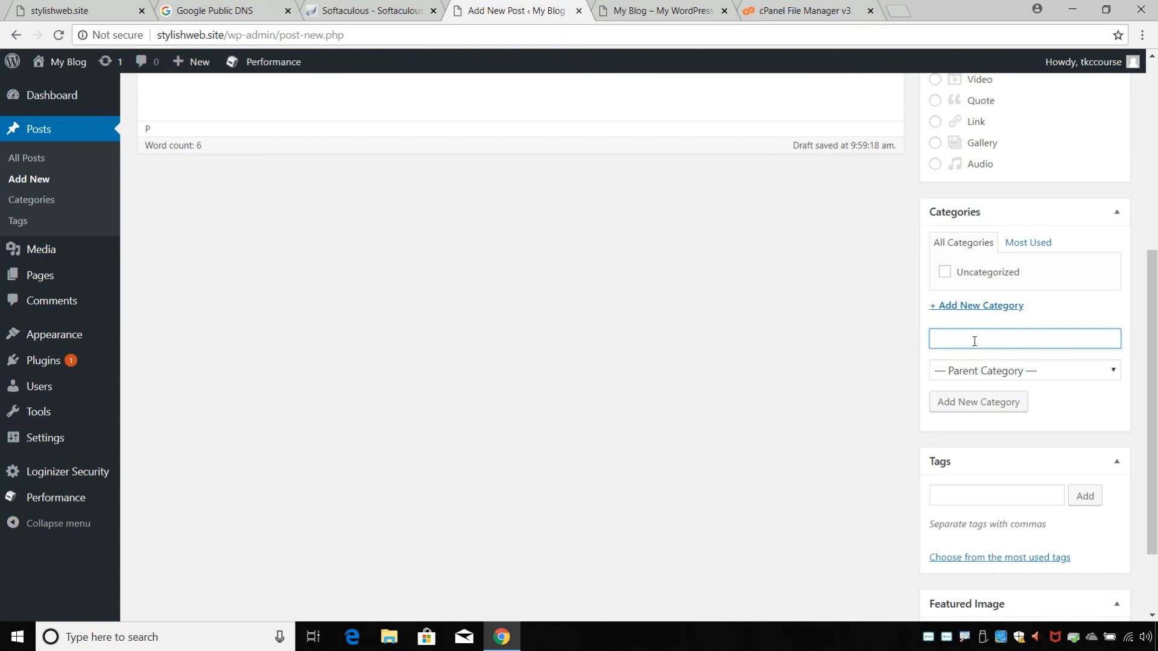
text(sample)
click(977, 406)
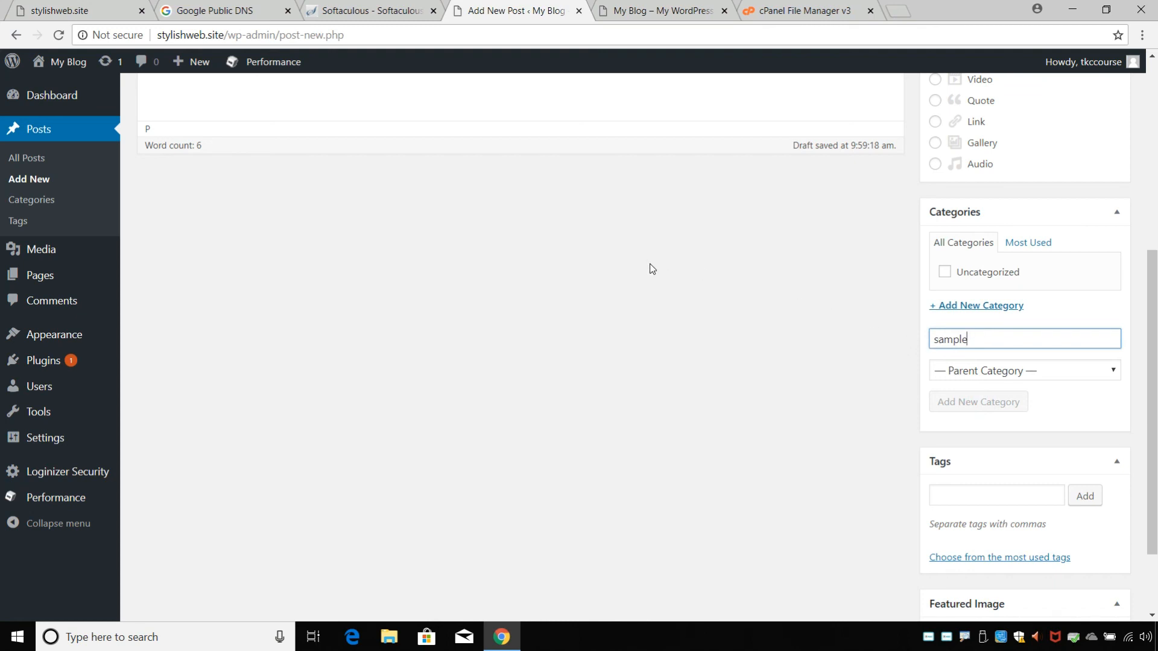
scroll(913, 383, down, 1)
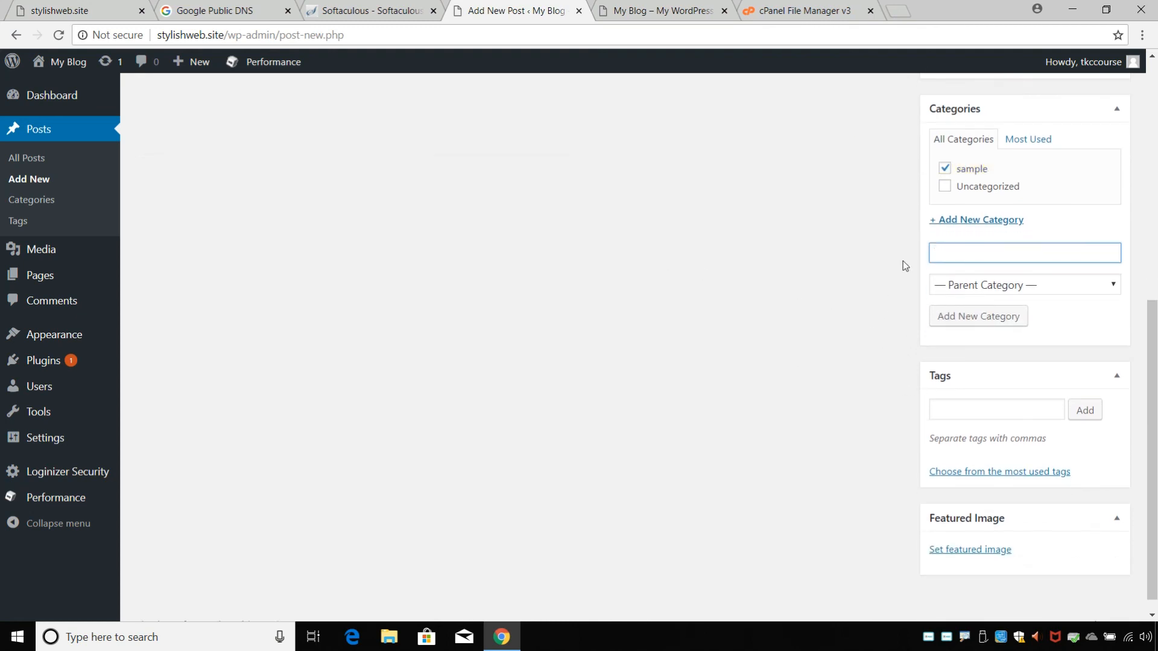
Step: Add the tags "first" and "post" to the post
scroll(862, 271, down, 1)
click(960, 392)
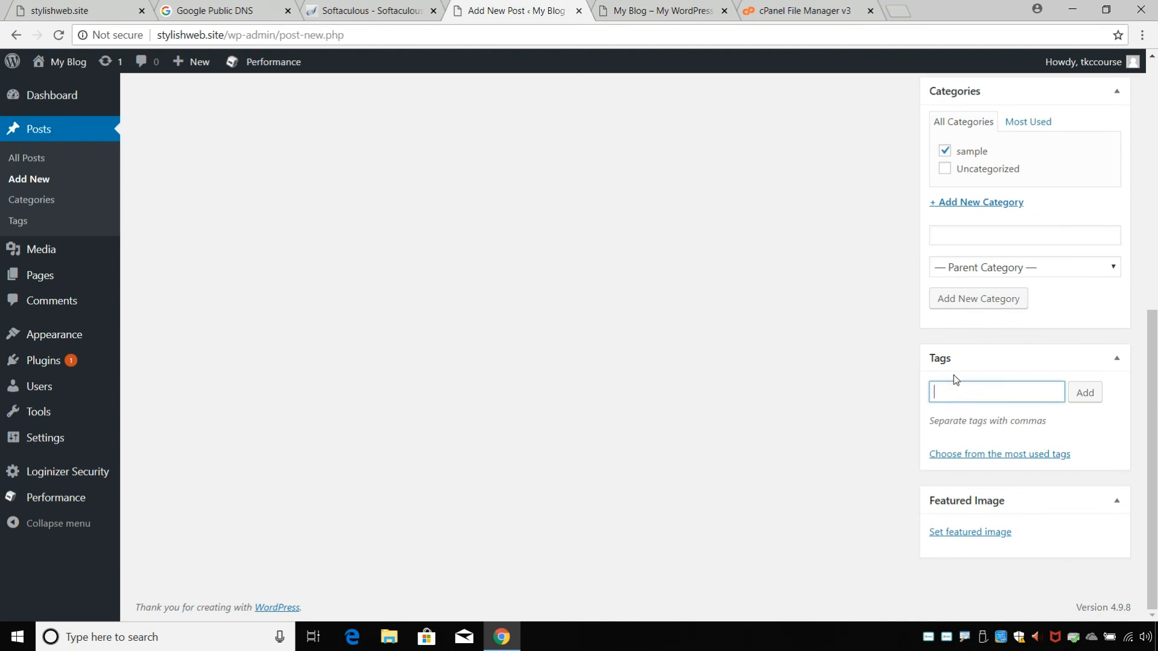
text(first,post,)
key(BackSpace)
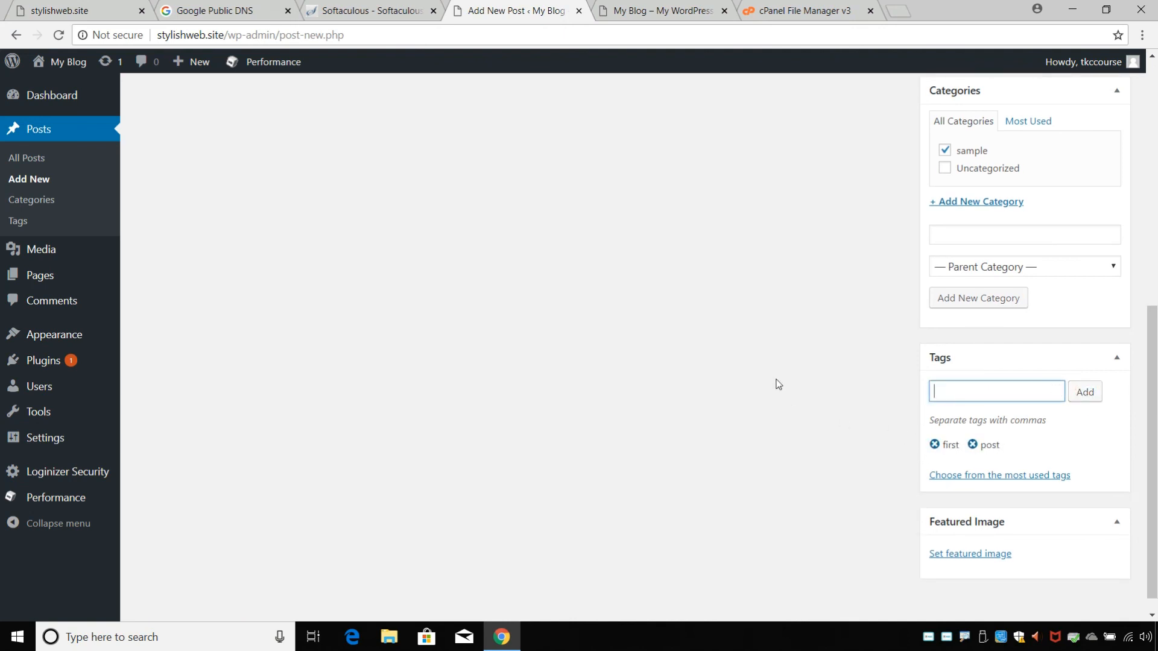
Step: Publish the post without setting a featured image
scroll(850, 447, down, 1)
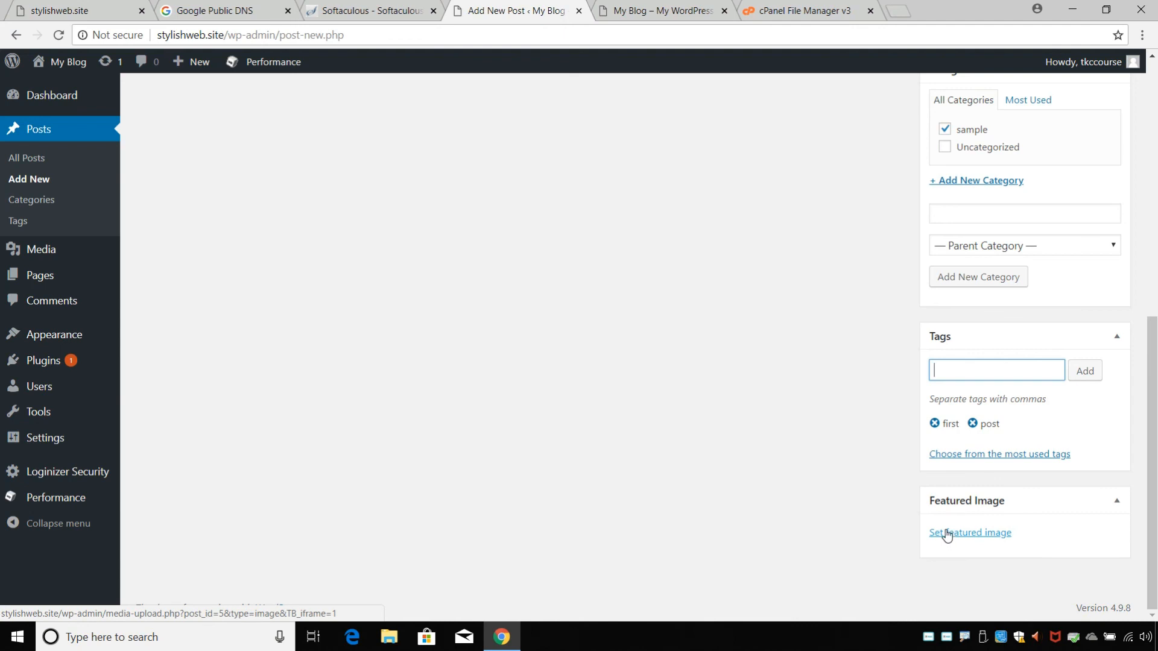
scroll(873, 481, up, 8)
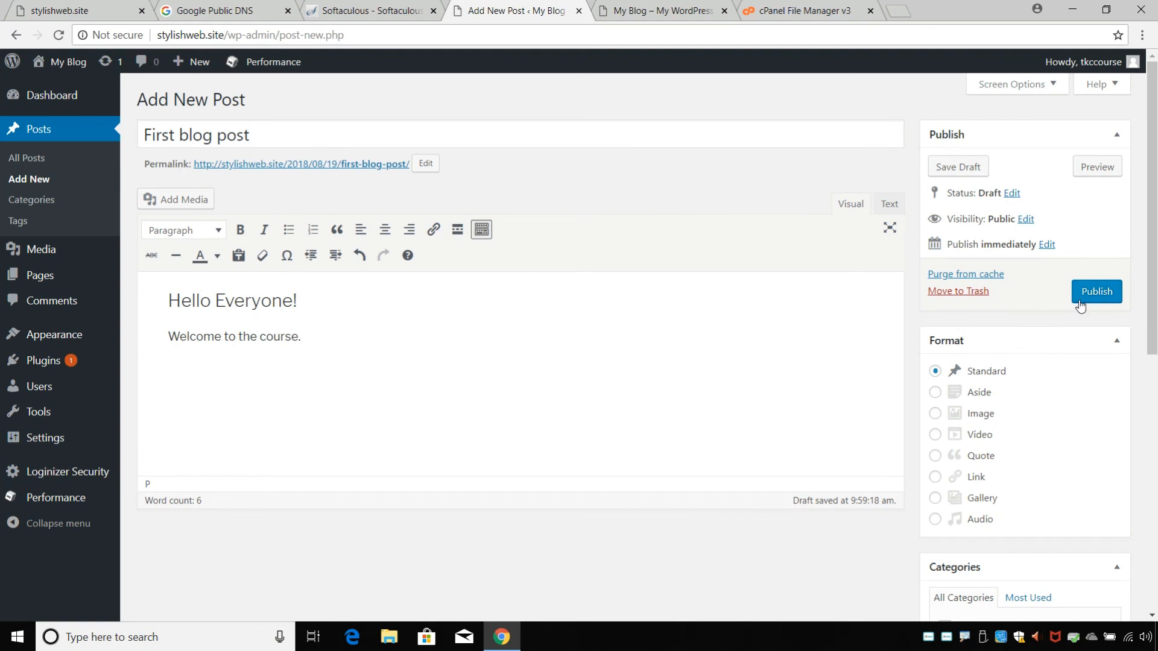
click(1079, 302)
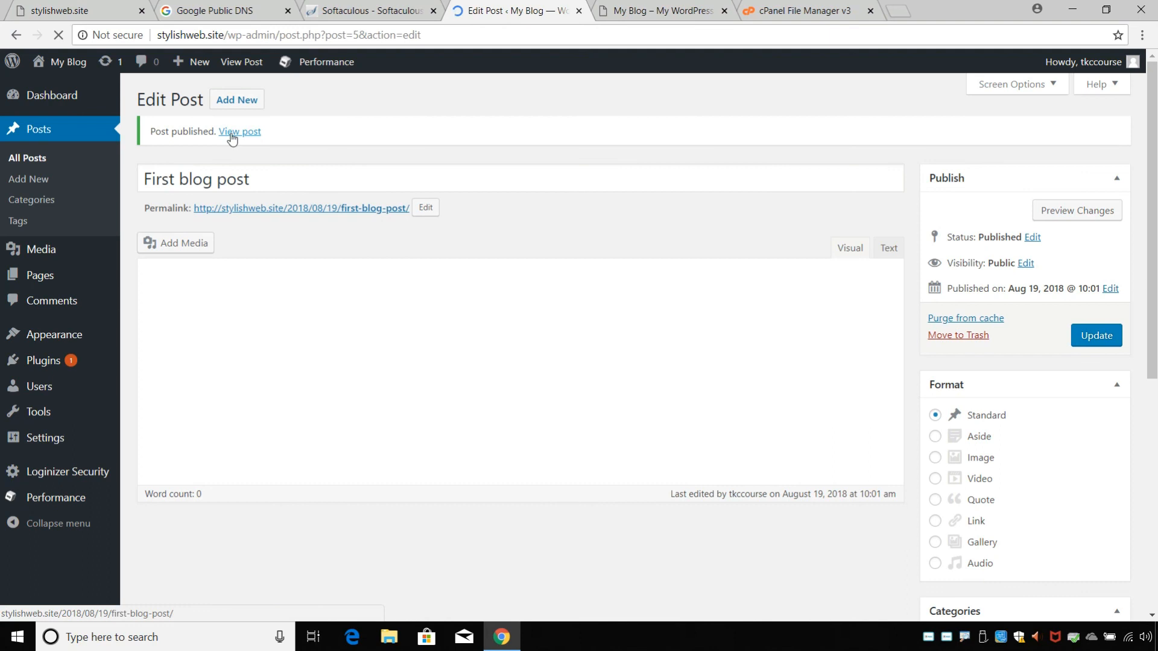
Step: Open the published post on the site and examine its title, heading, text, category and tags
mouse_move(213, 131)
mouse_down()
mouse_move(266, 134)
mouse_move(173, 172)
mouse_up()
key(ctrl+1)
click(266, 133)
key(Escape)
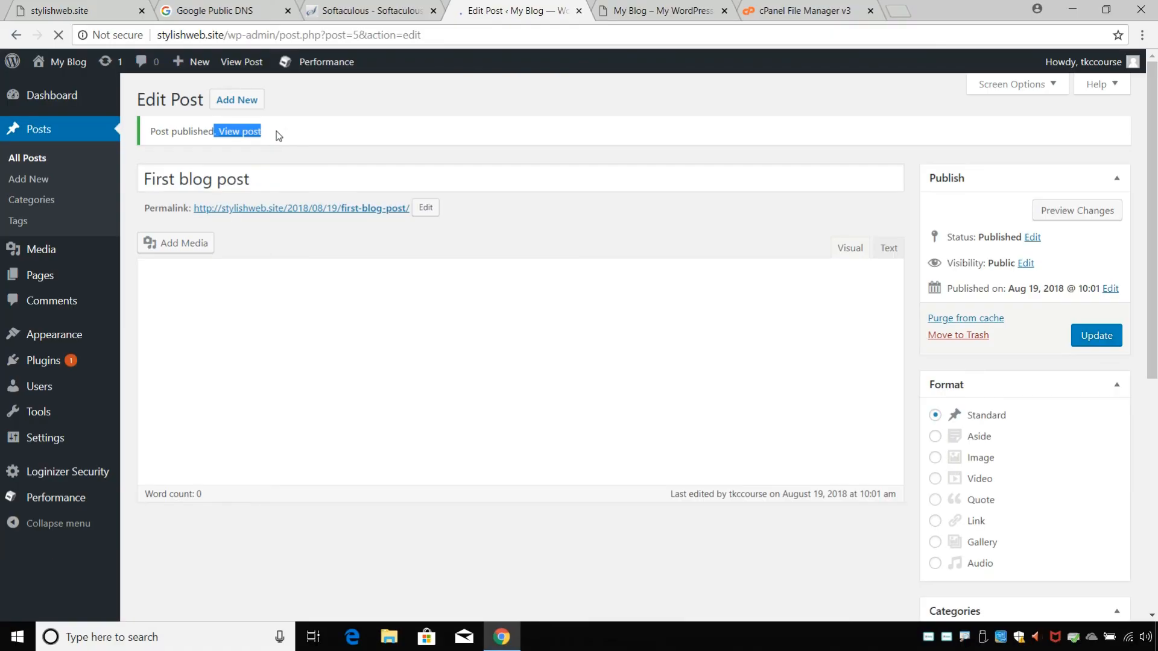
click(253, 134)
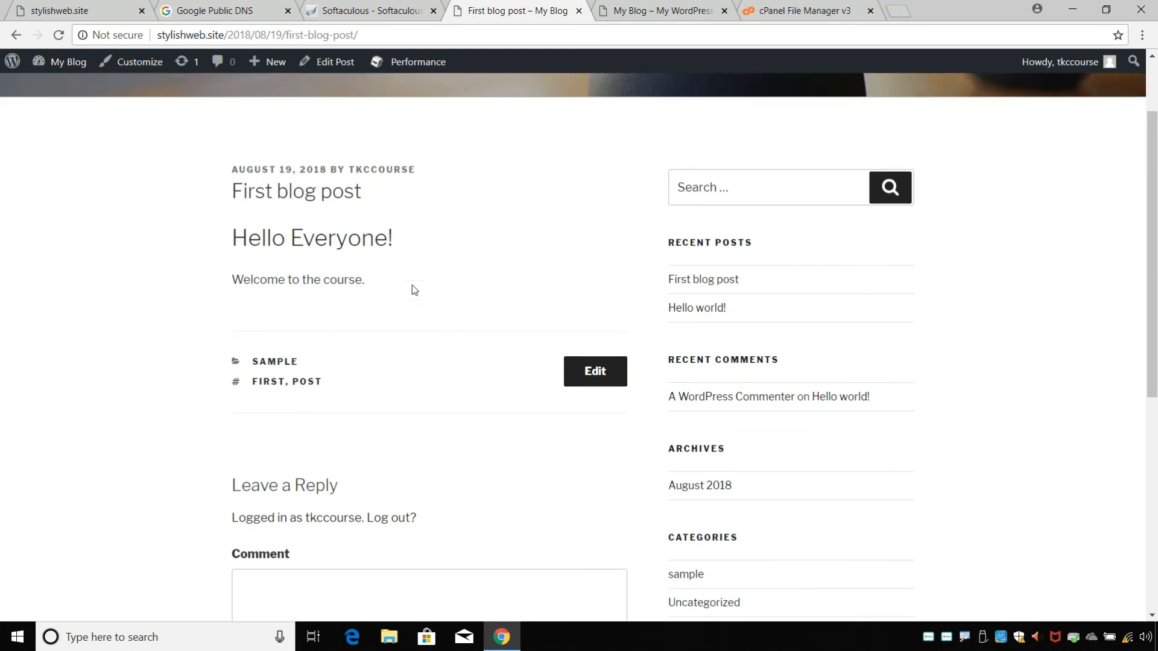
drag(233, 219, 385, 225)
click(383, 222)
drag(412, 263, 387, 302)
click(388, 303)
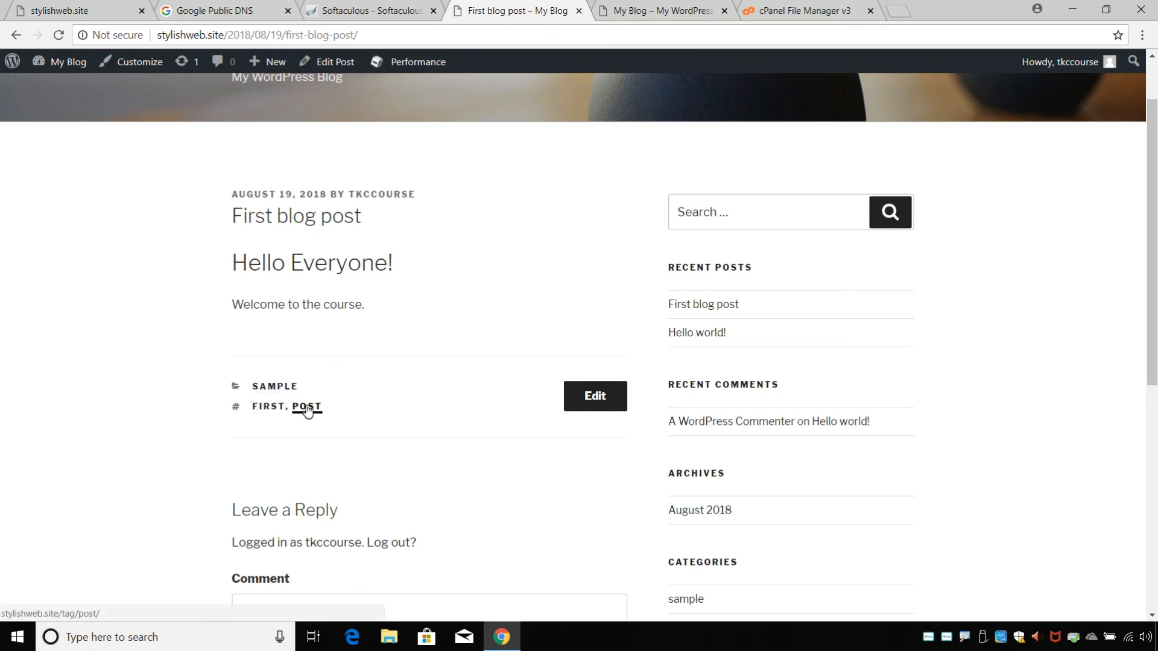
scroll(375, 430, down, 1)
scroll(404, 426, up, 2)
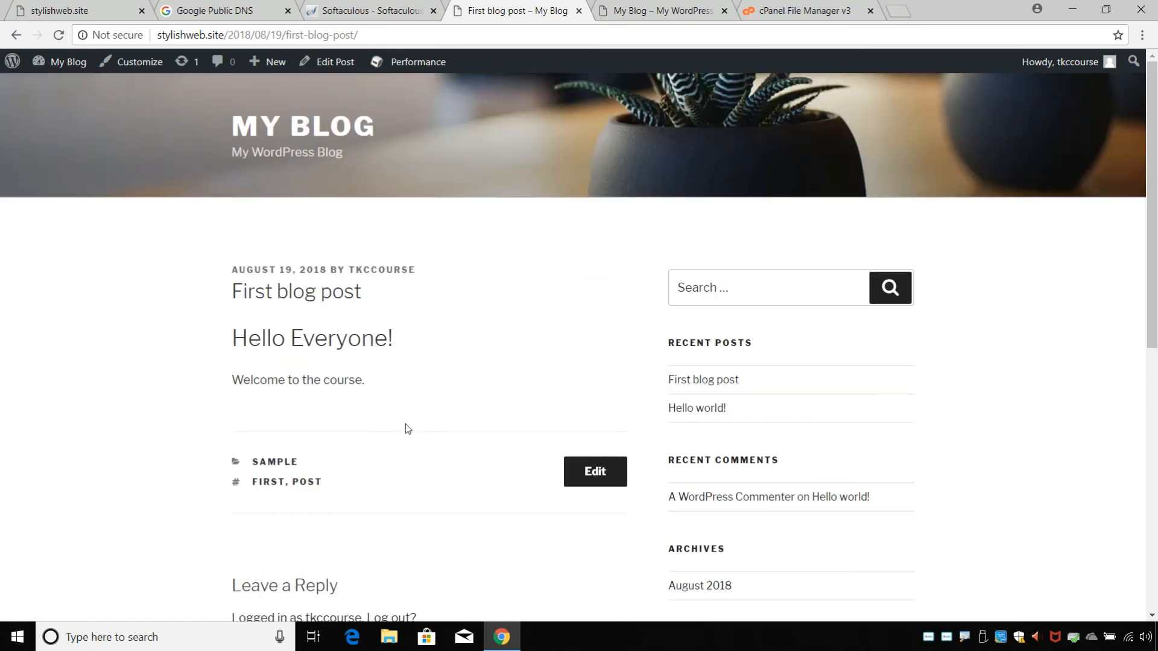
Step: Post the comment "this is a comment" on the first blog post and check it on the page
scroll(405, 424, down, 5)
scroll(410, 418, down, 3)
click(429, 258)
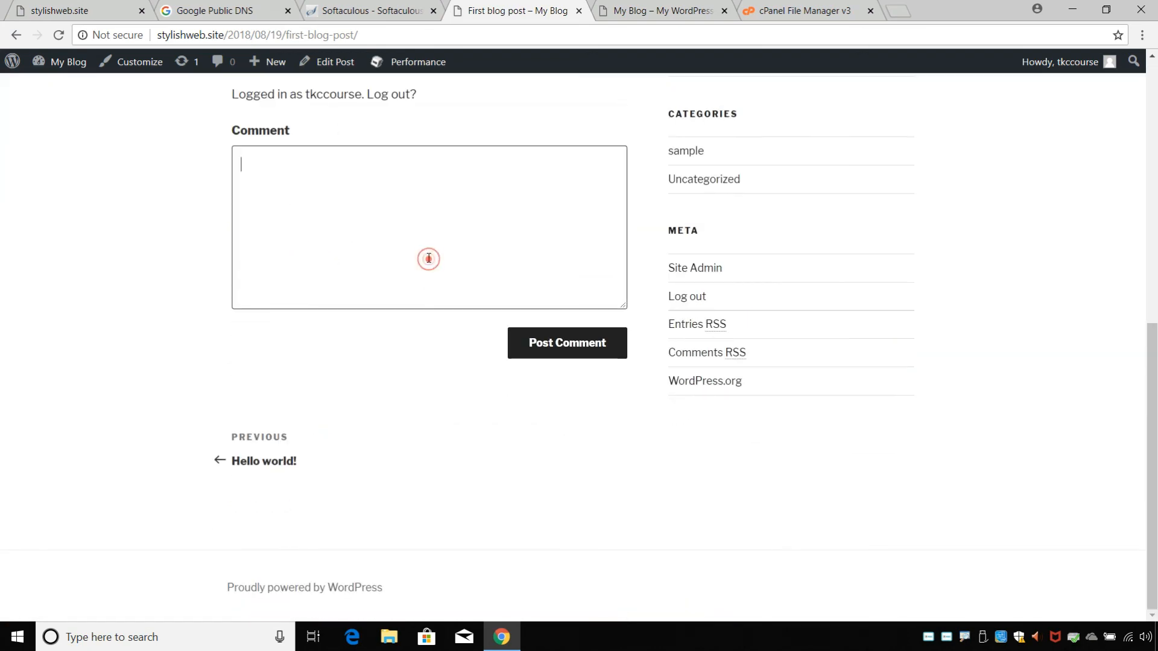
text(this is a comment)
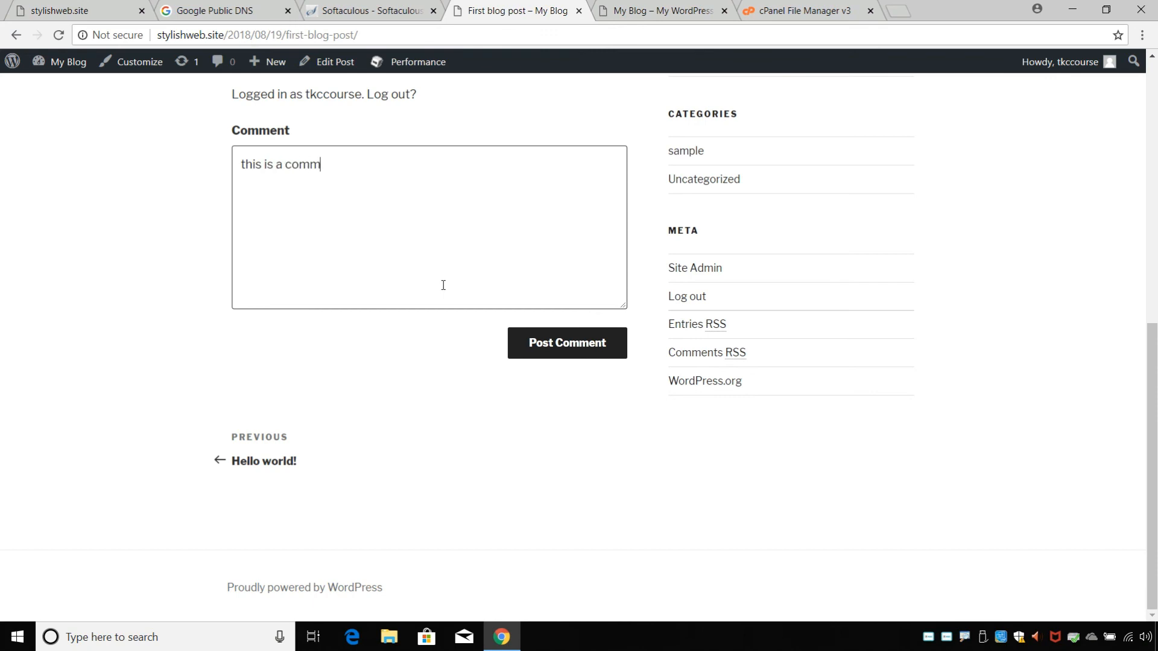
click(547, 356)
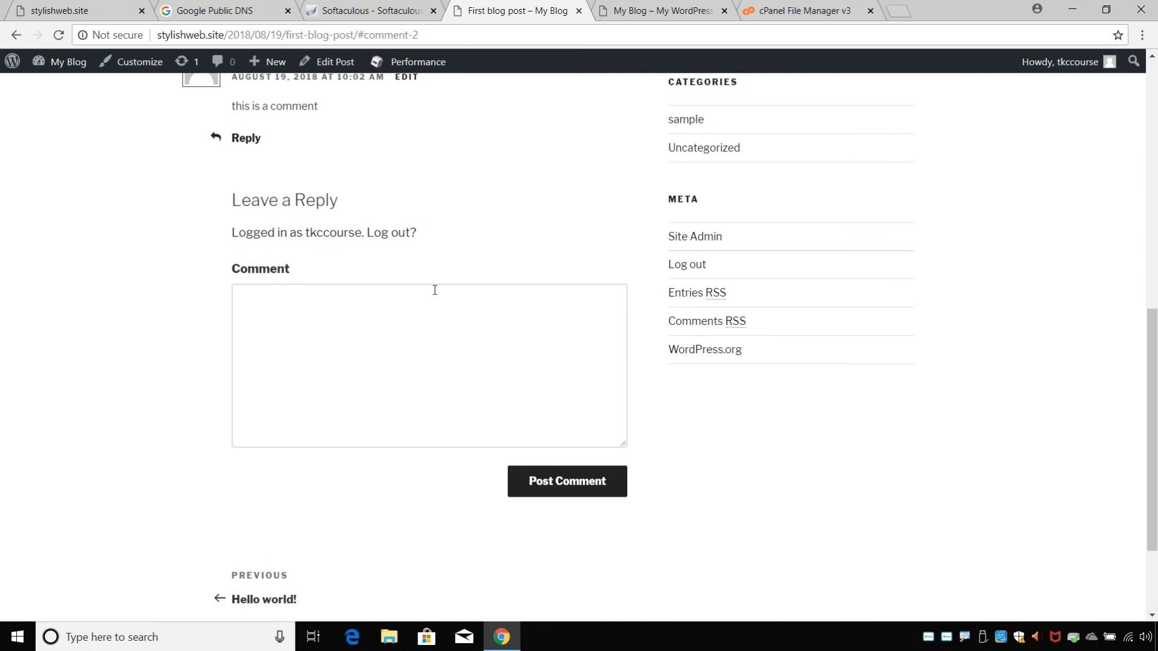
scroll(435, 290, up, 6)
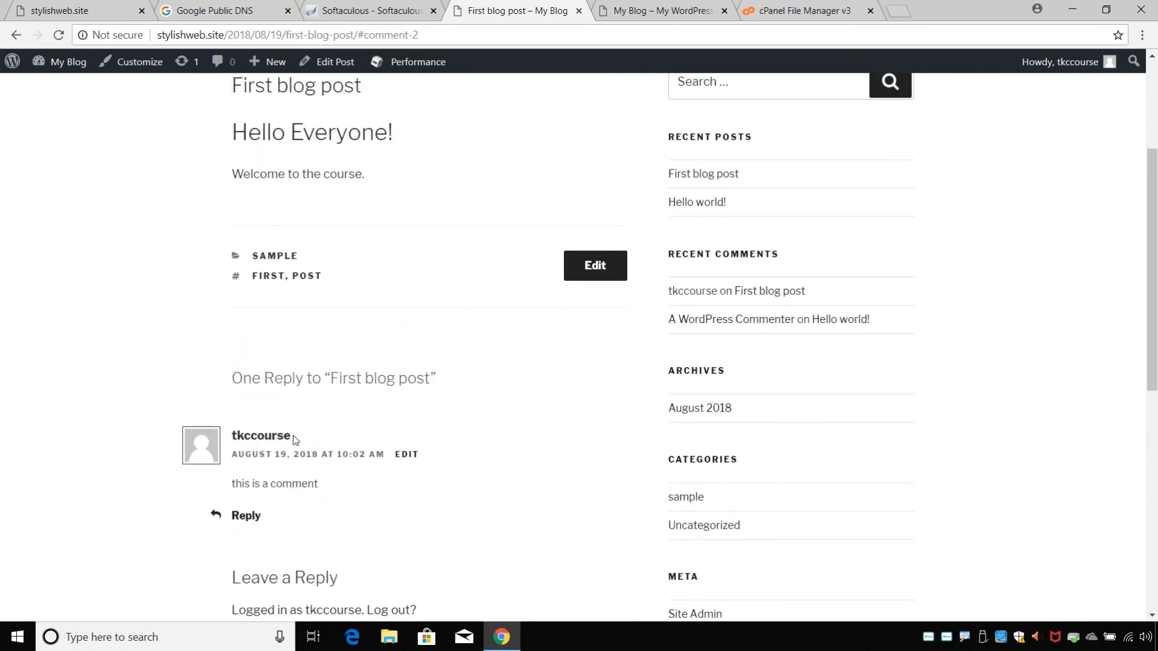
drag(235, 432, 337, 484)
click(336, 484)
scroll(444, 388, up, 4)
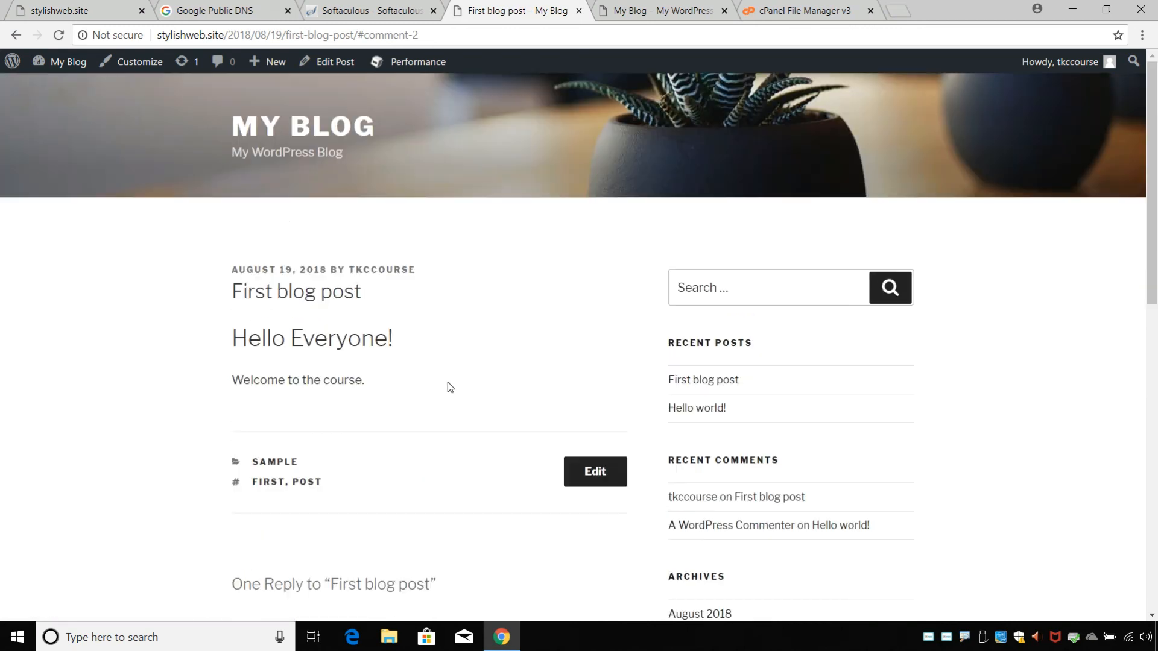